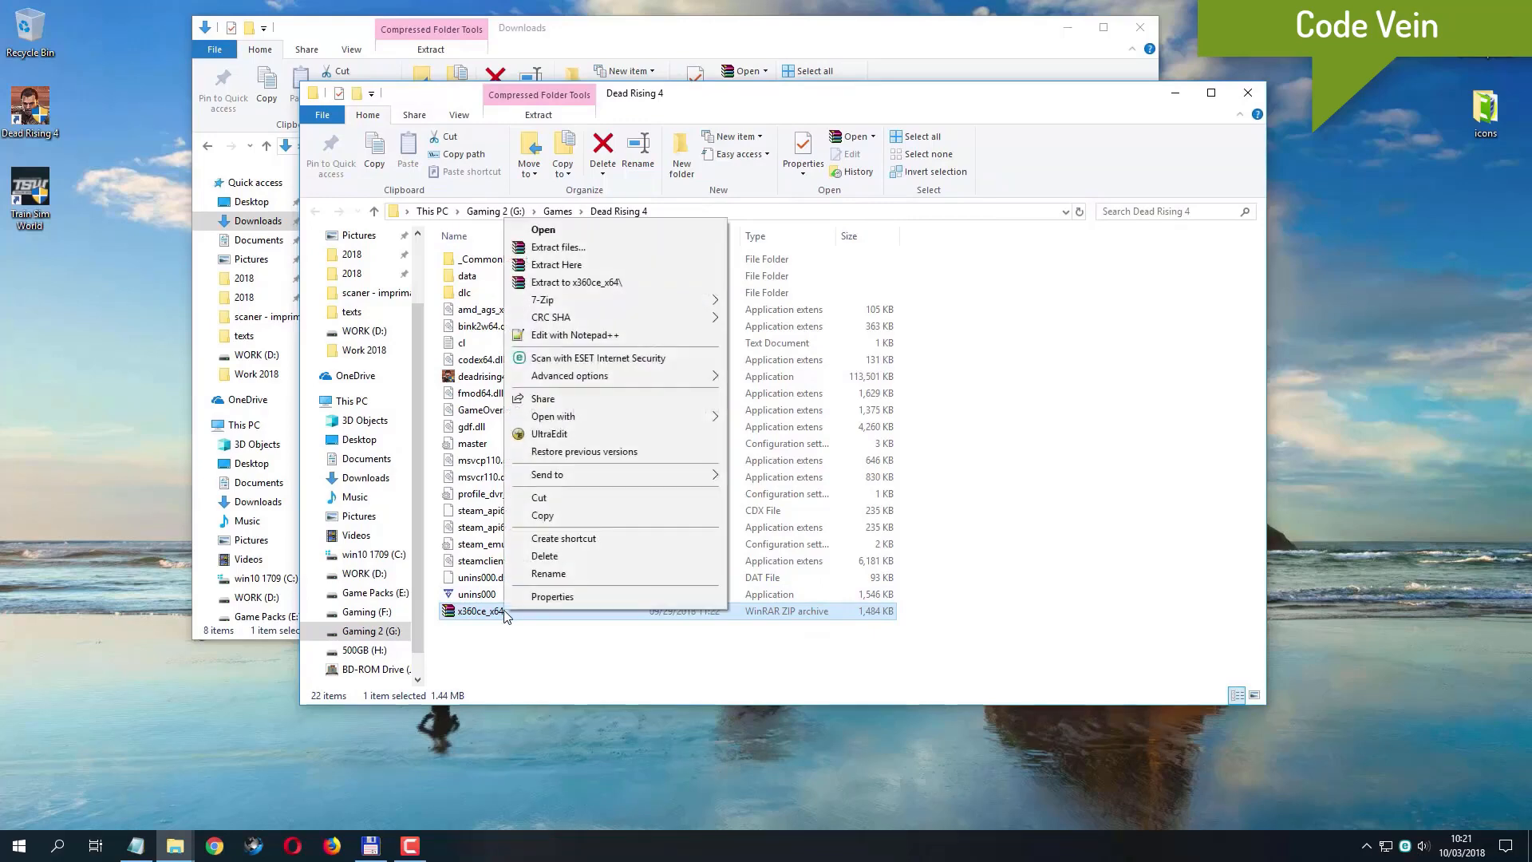
# - Extract the x360ce_x64 archive into the Dead Rising 4 game folder with 7-Zip and launch the extracted x360ce_x64 application
pyautogui.moveTo(550, 304)
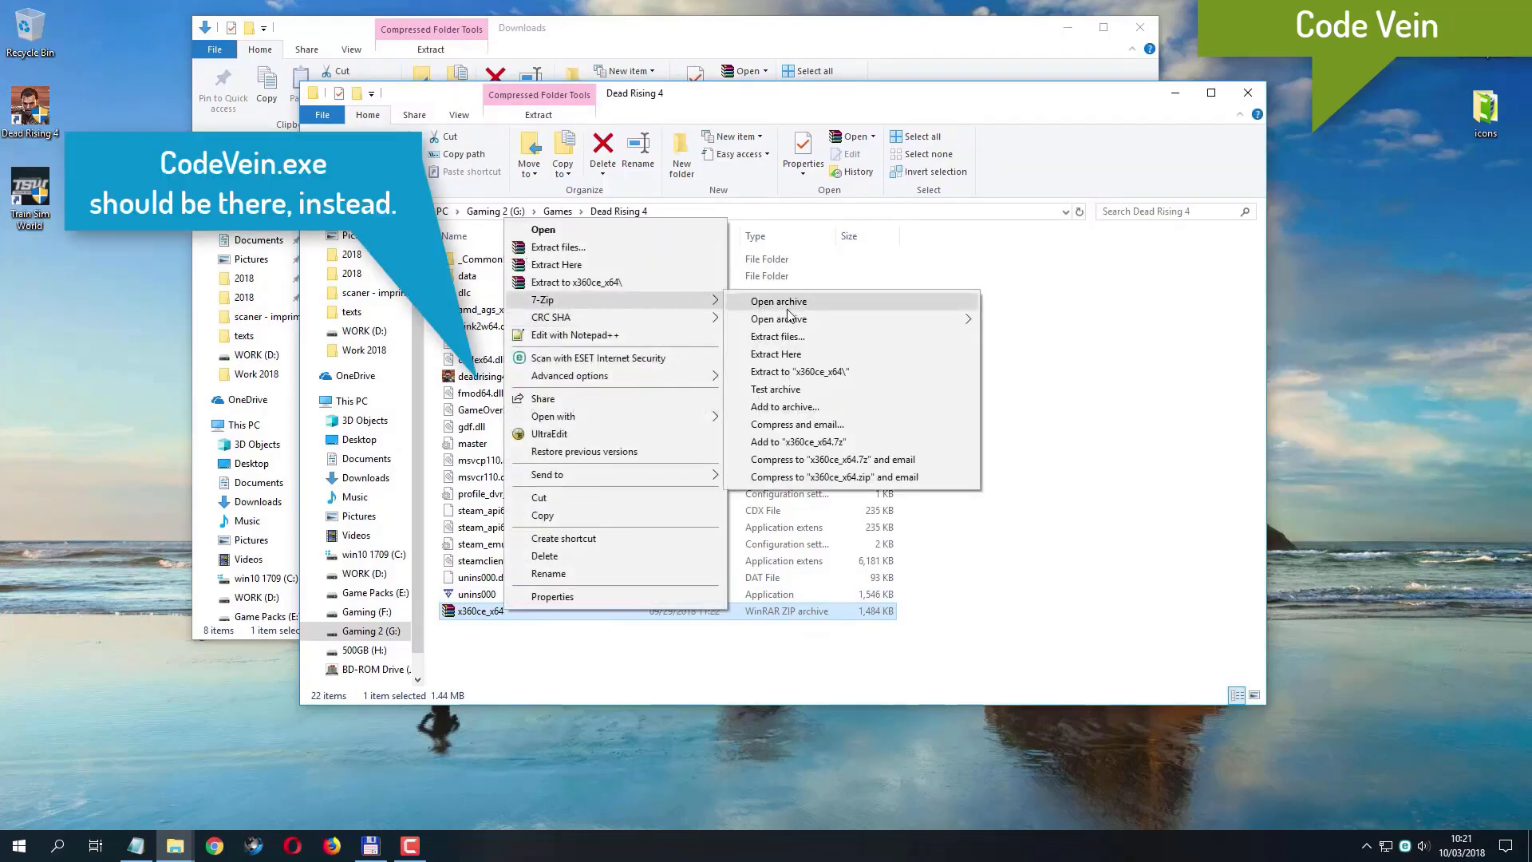
pyautogui.click(819, 353)
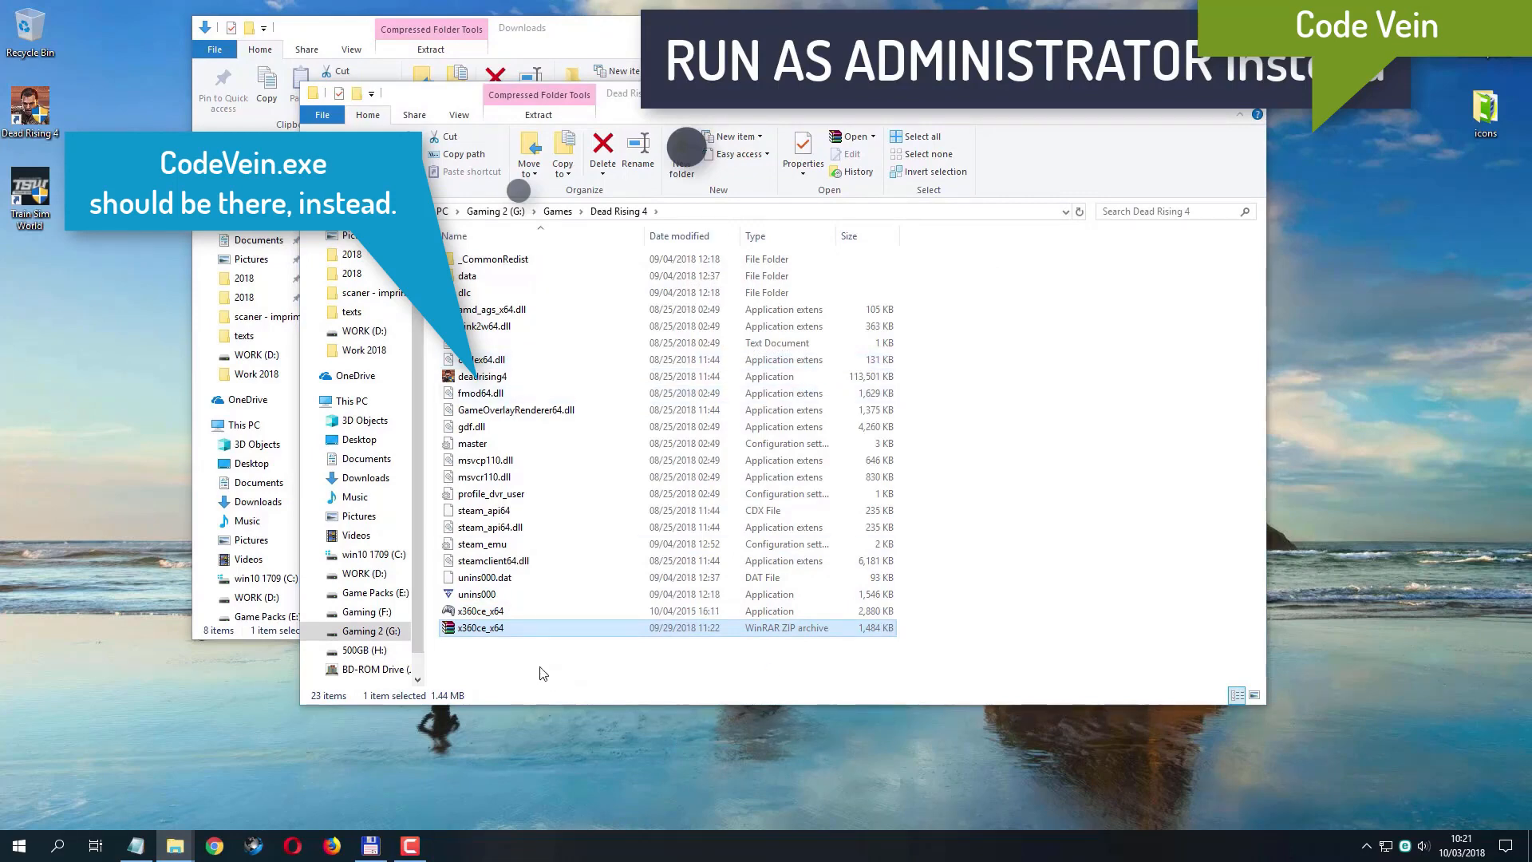
pyautogui.click(528, 612)
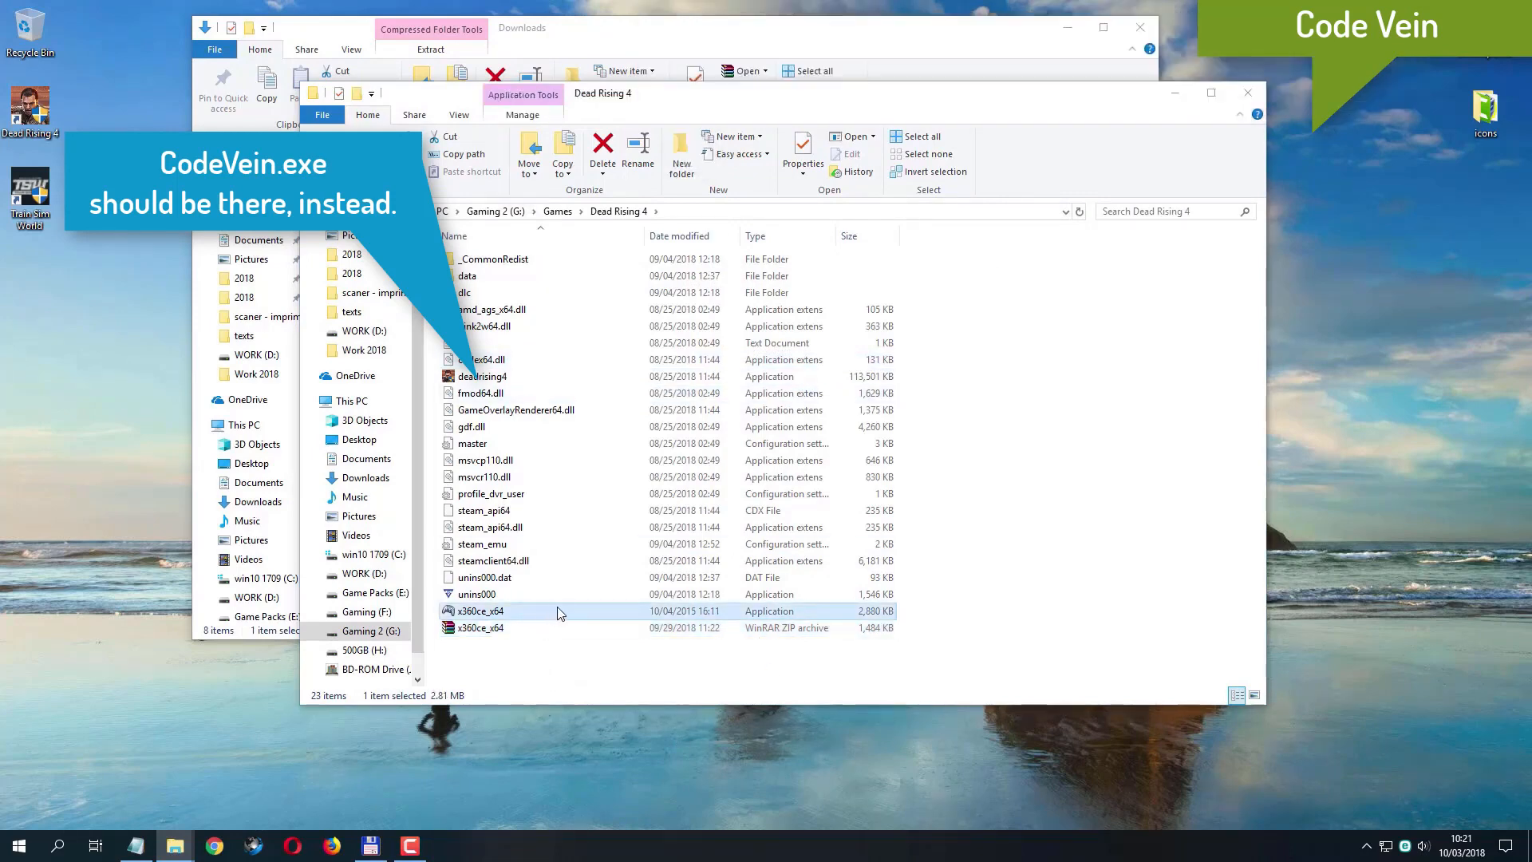
pyautogui.moveTo(533, 619)
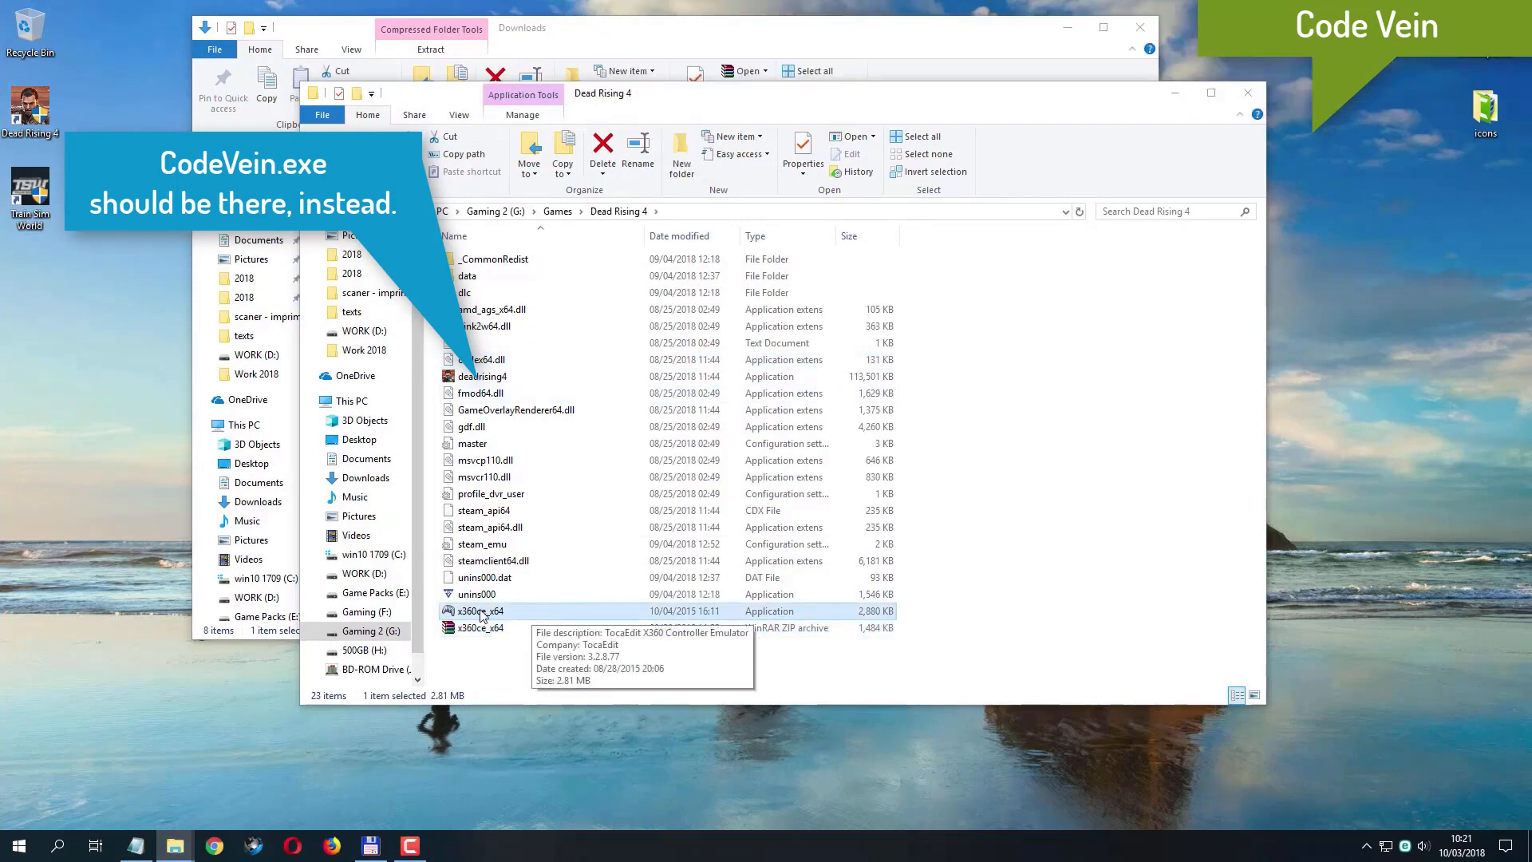
pyautogui.doubleClick(481, 612)
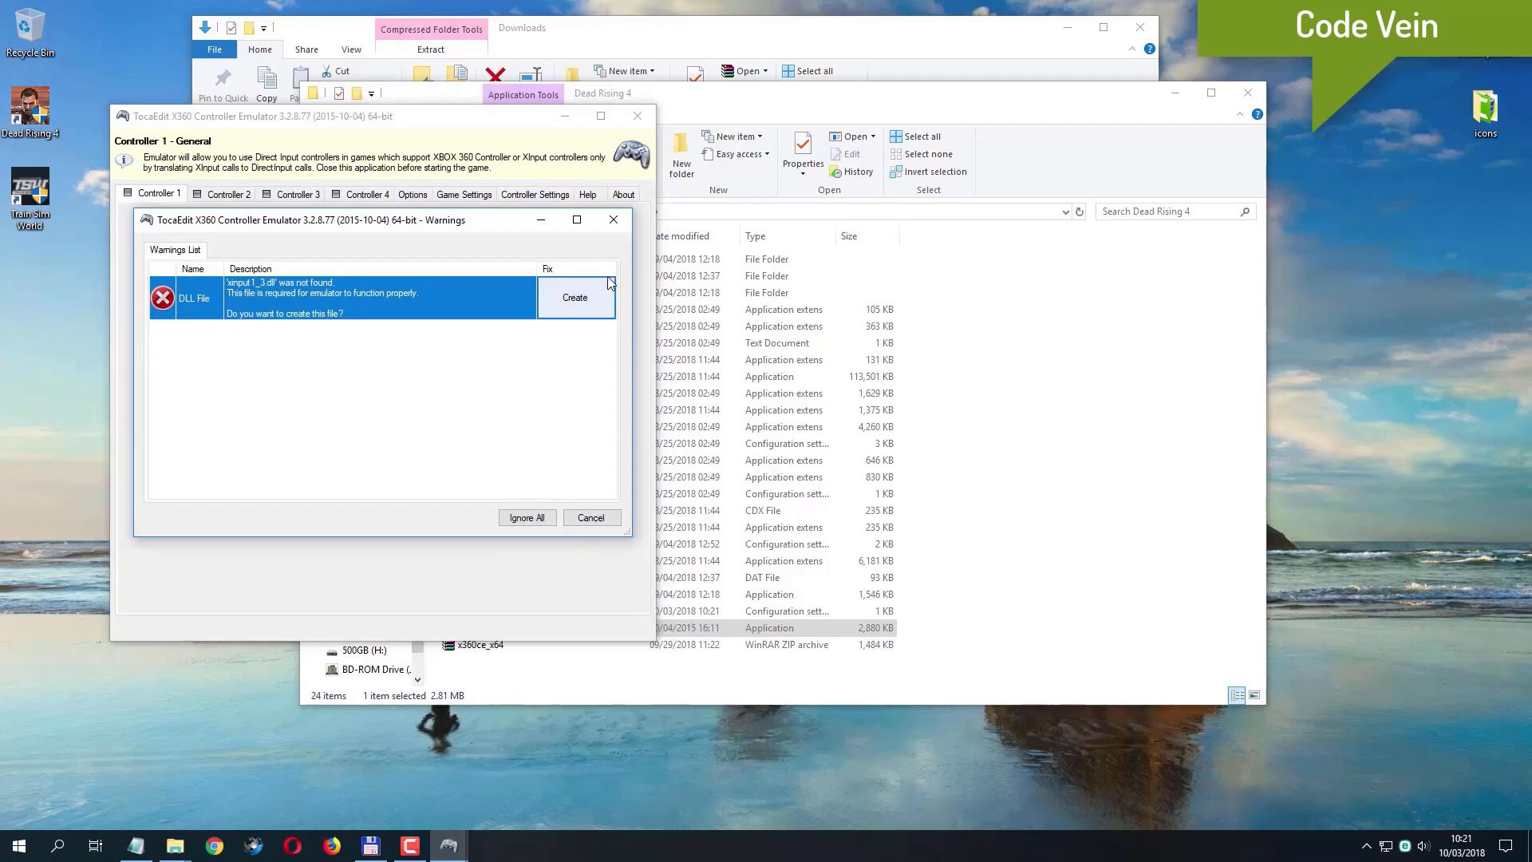
# - Create the missing xinput1_3.dll and load the USB gamepad's settings with an automatic internet search, permanently allowing the emulator's connection
pyautogui.click(575, 298)
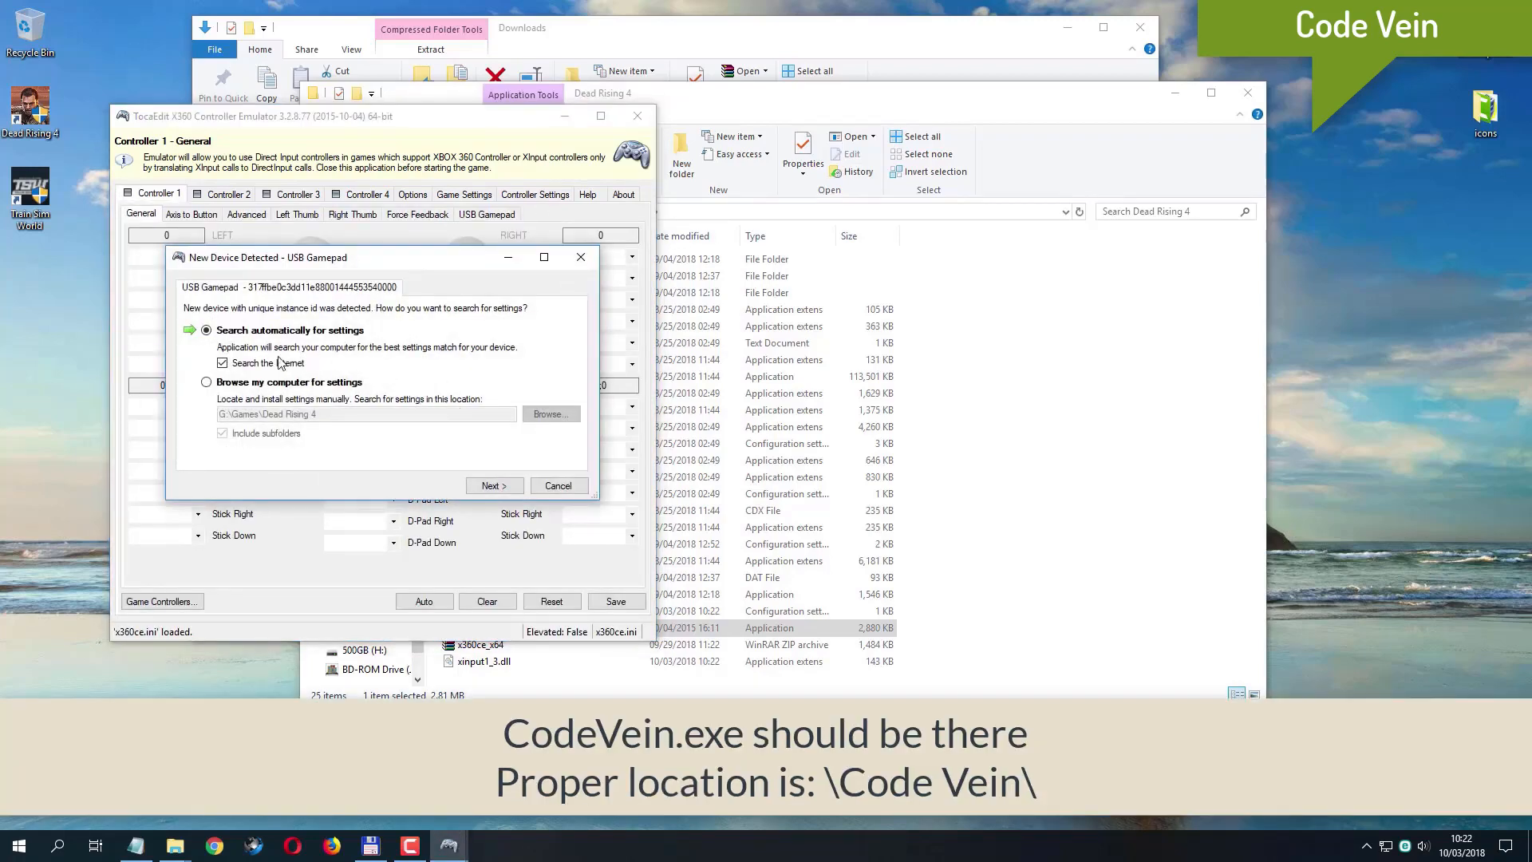
pyautogui.click(509, 488)
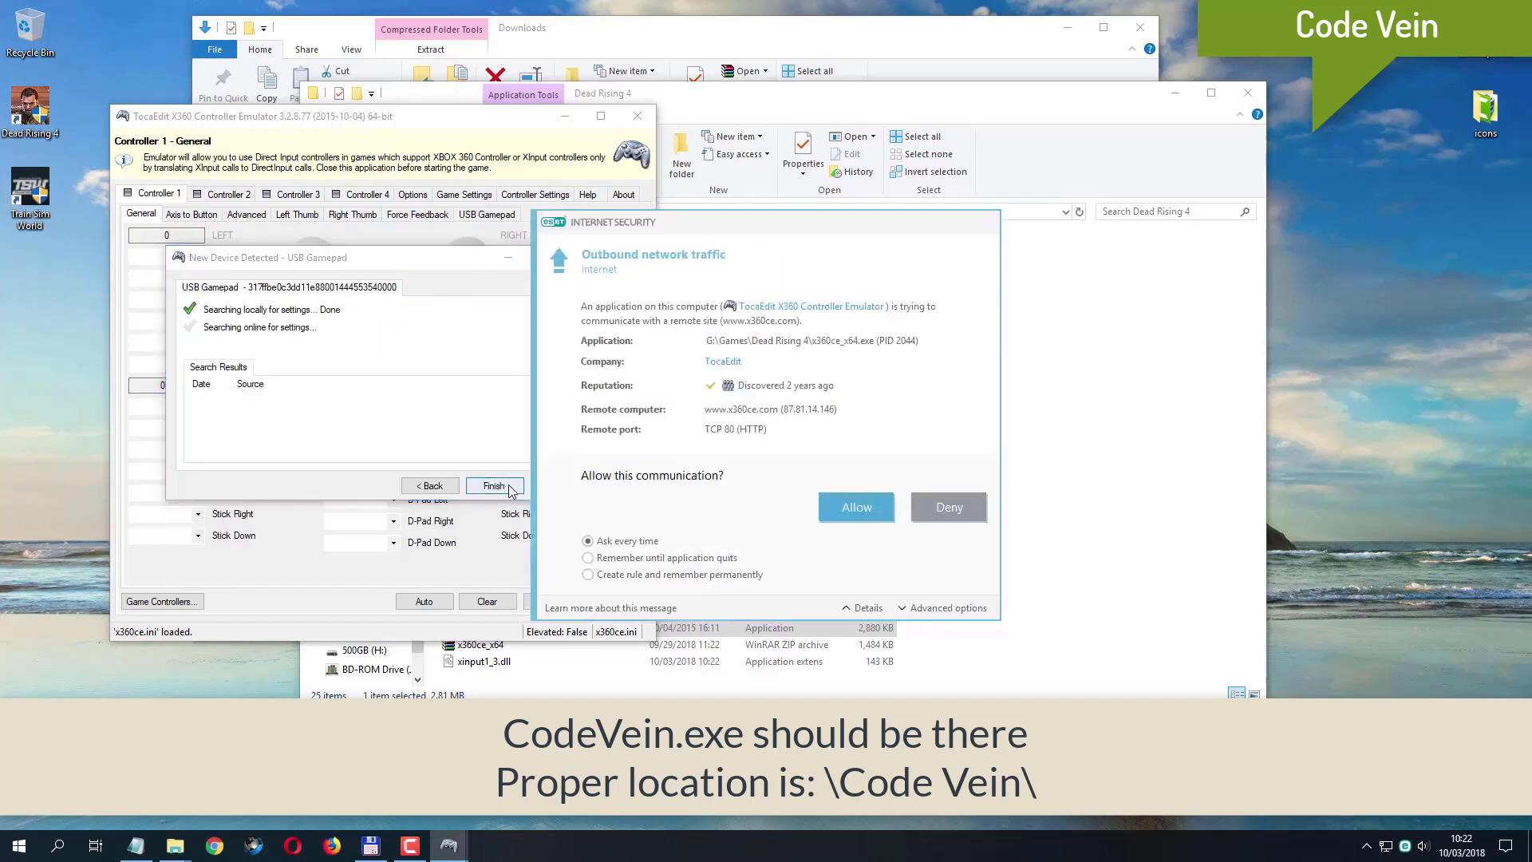
pyautogui.click(650, 575)
pyautogui.click(852, 511)
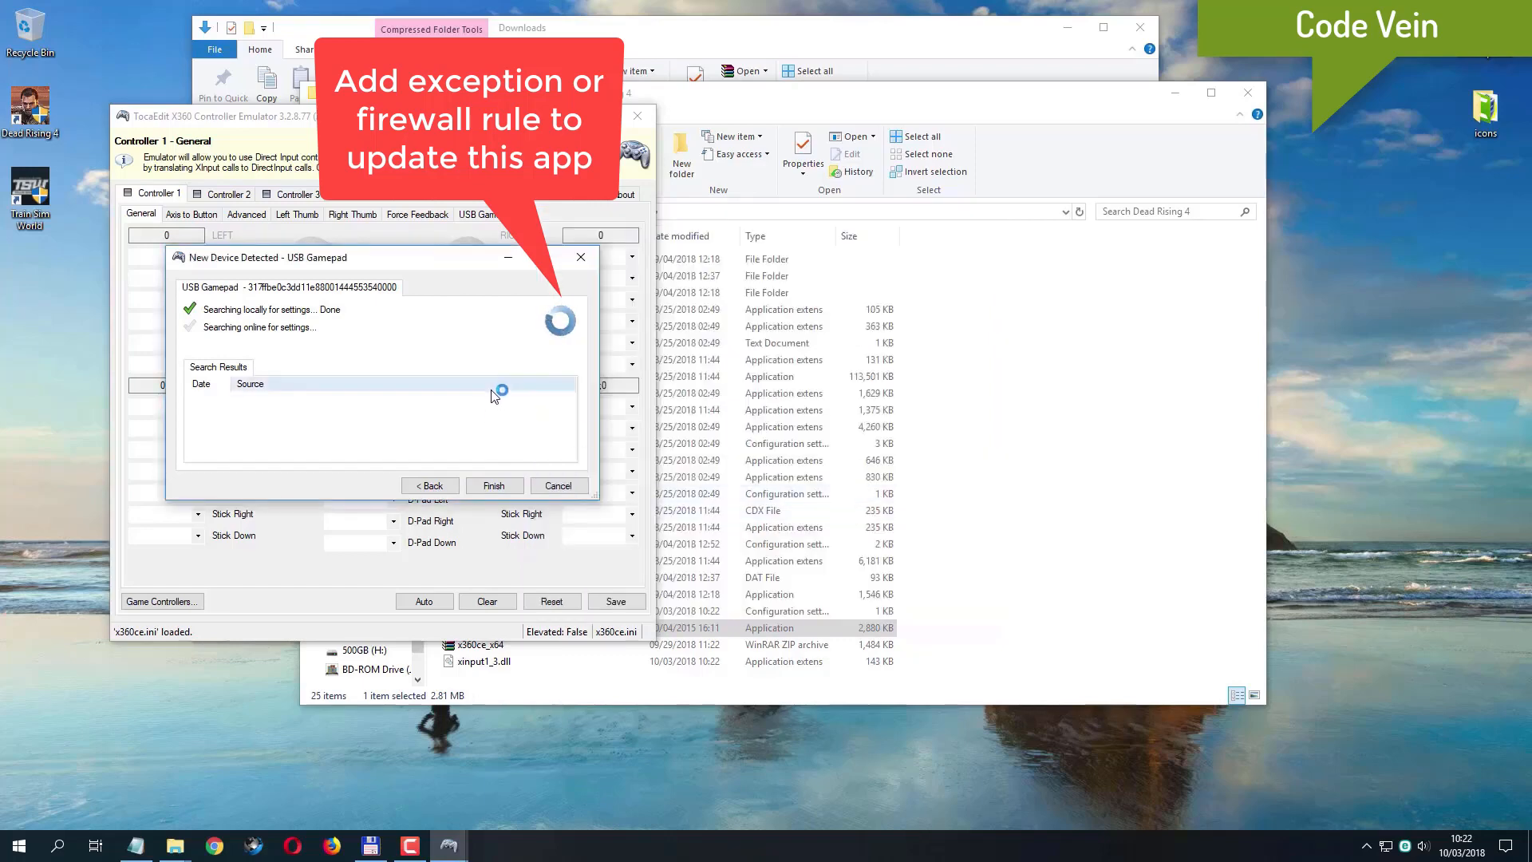
pyautogui.click(494, 486)
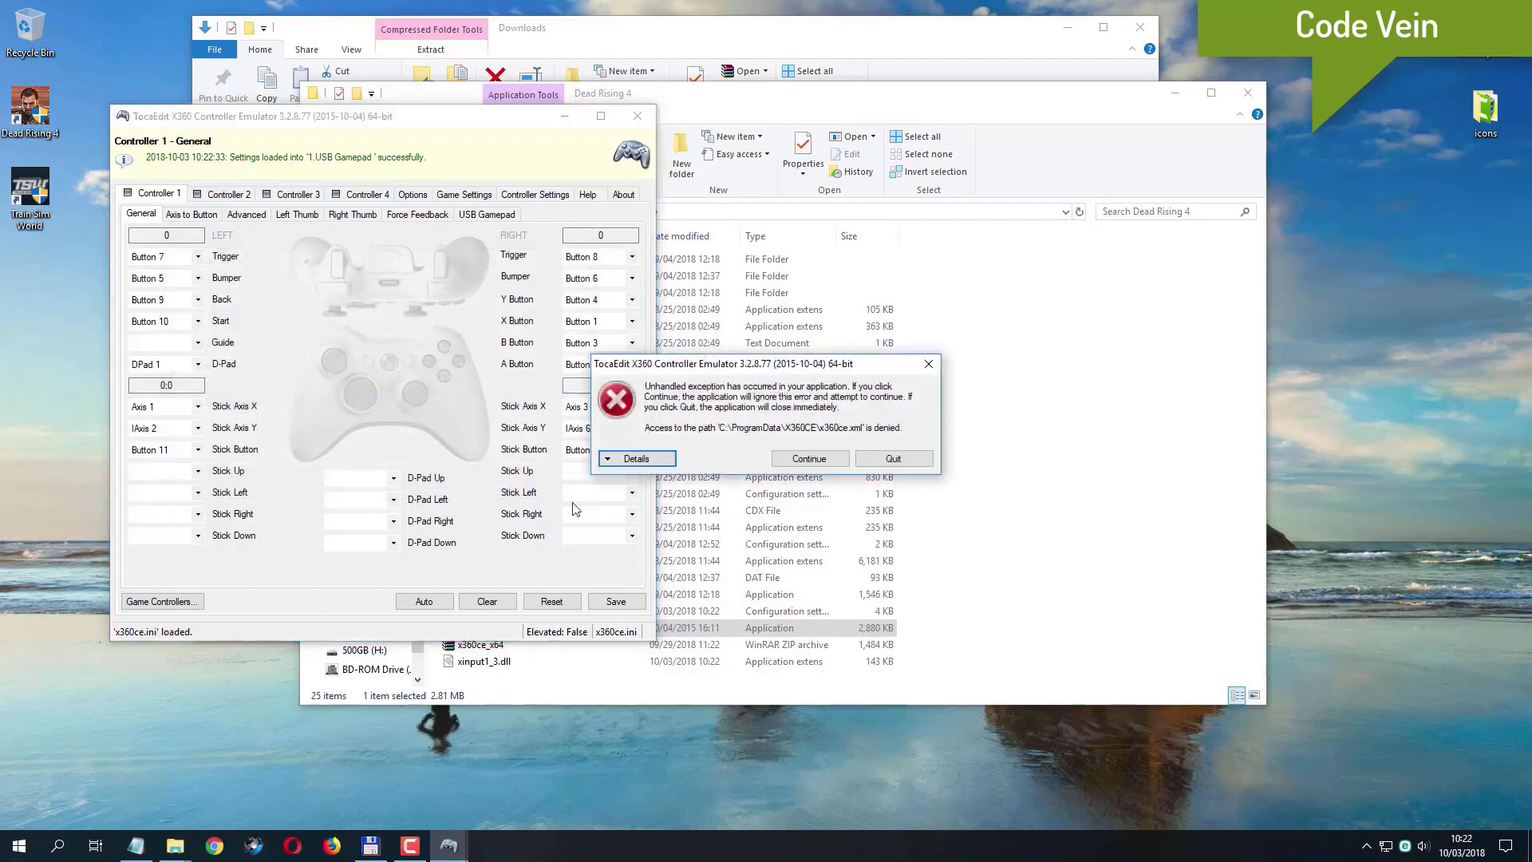
pyautogui.click(809, 459)
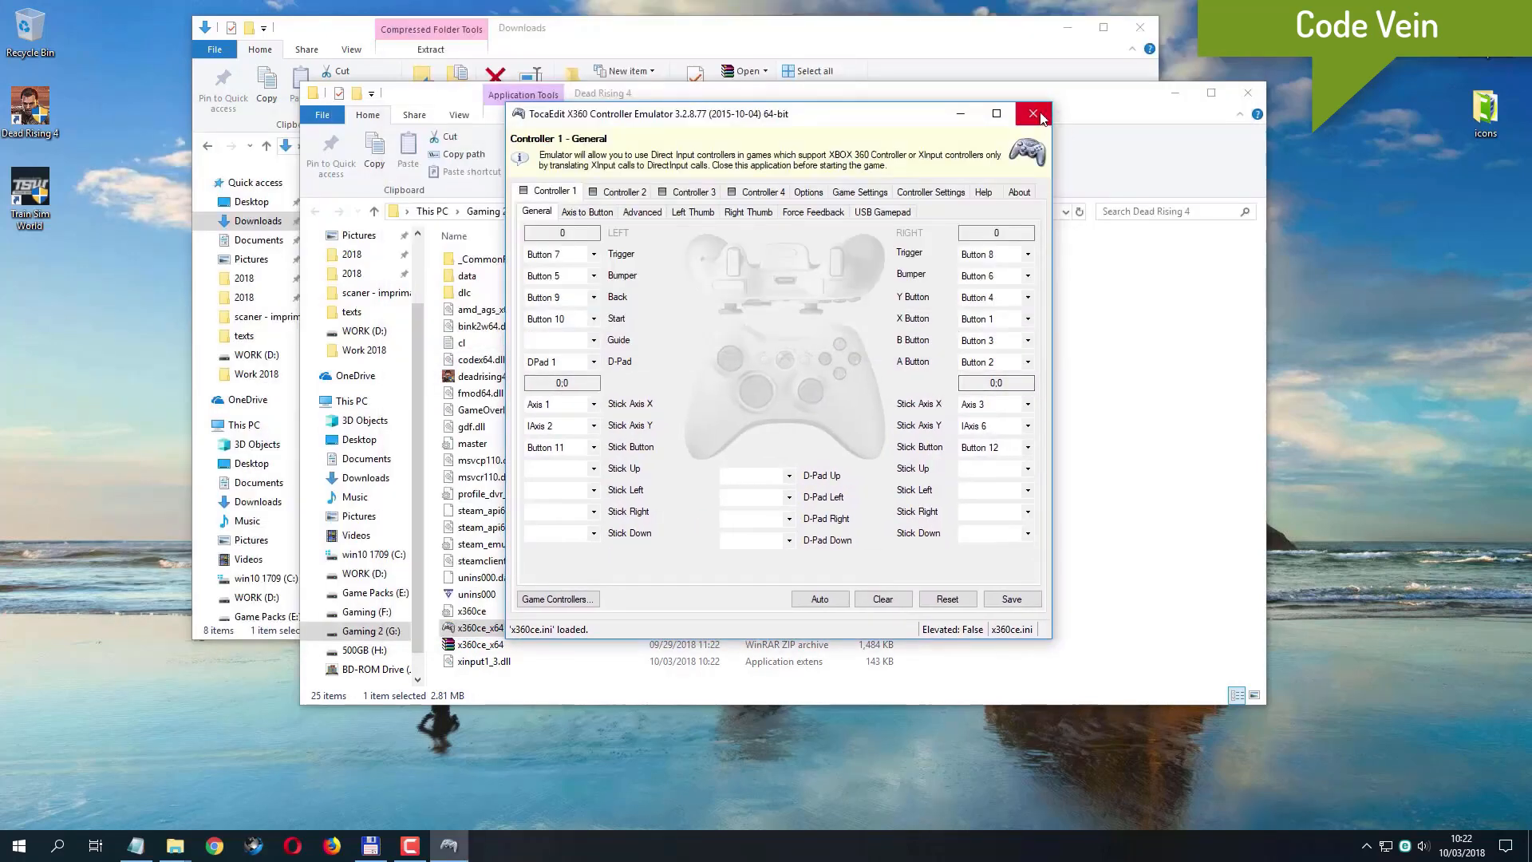
# - Try to save the controller mapping without administrator rights, then close the emulator
pyautogui.click(1015, 602)
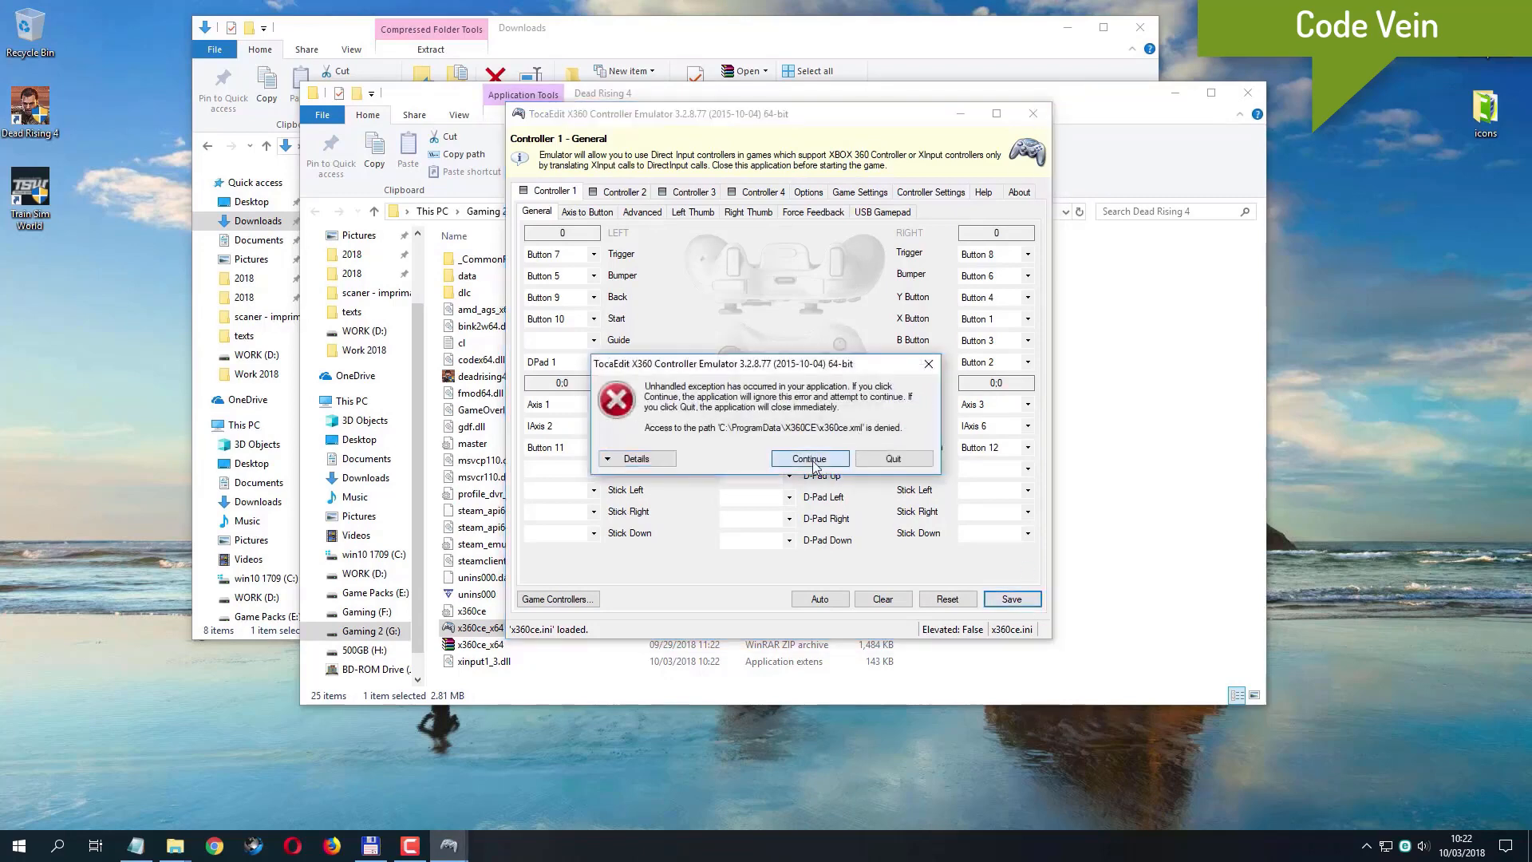
pyautogui.click(812, 463)
pyautogui.click(1035, 113)
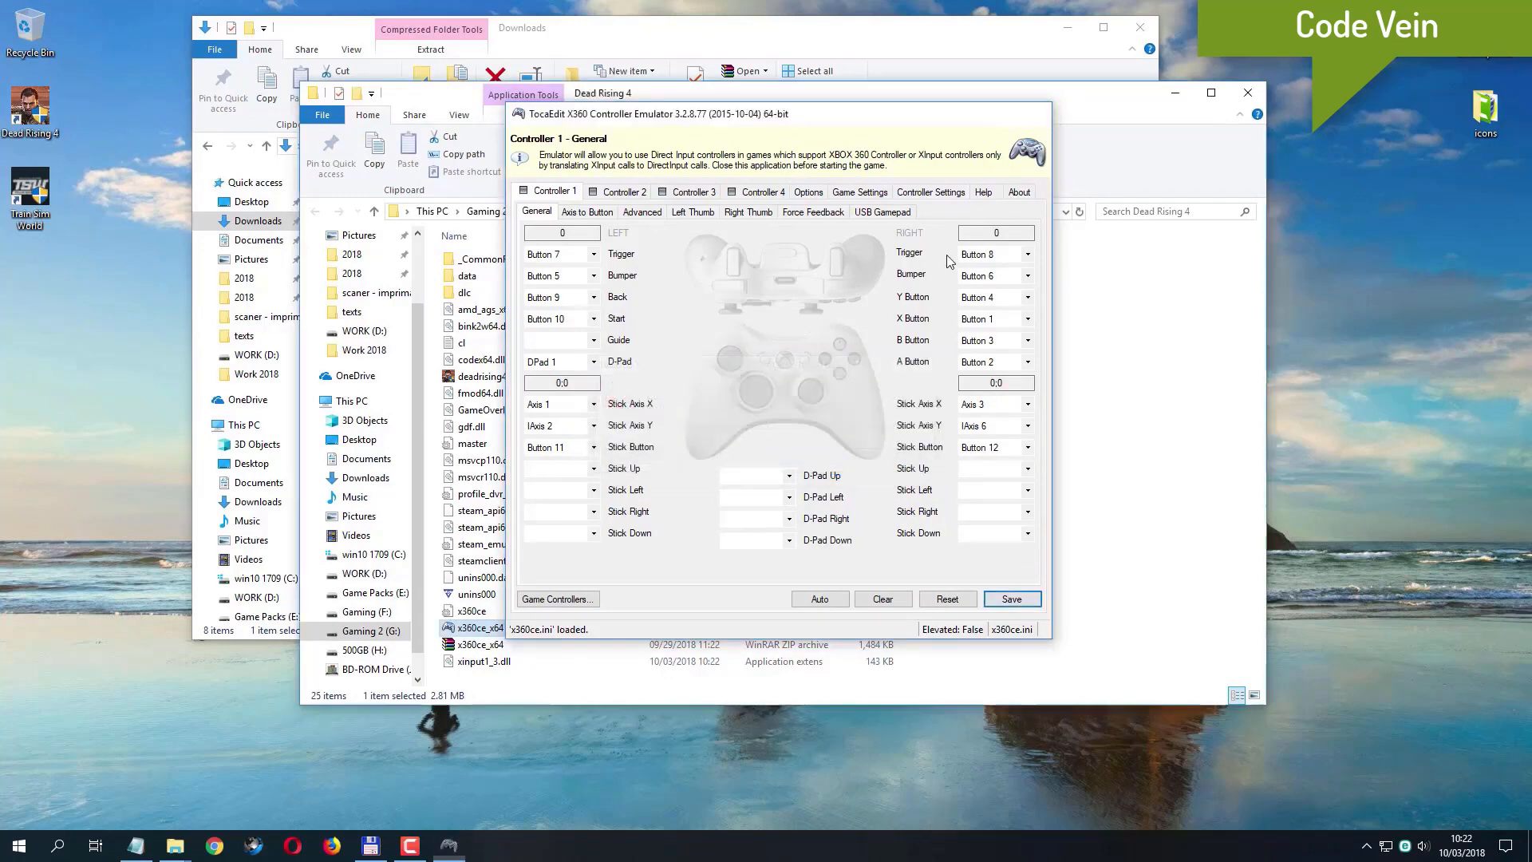
# - Run the x360ce_x64 application from the game folder as administrator
pyautogui.rightClick(501, 629)
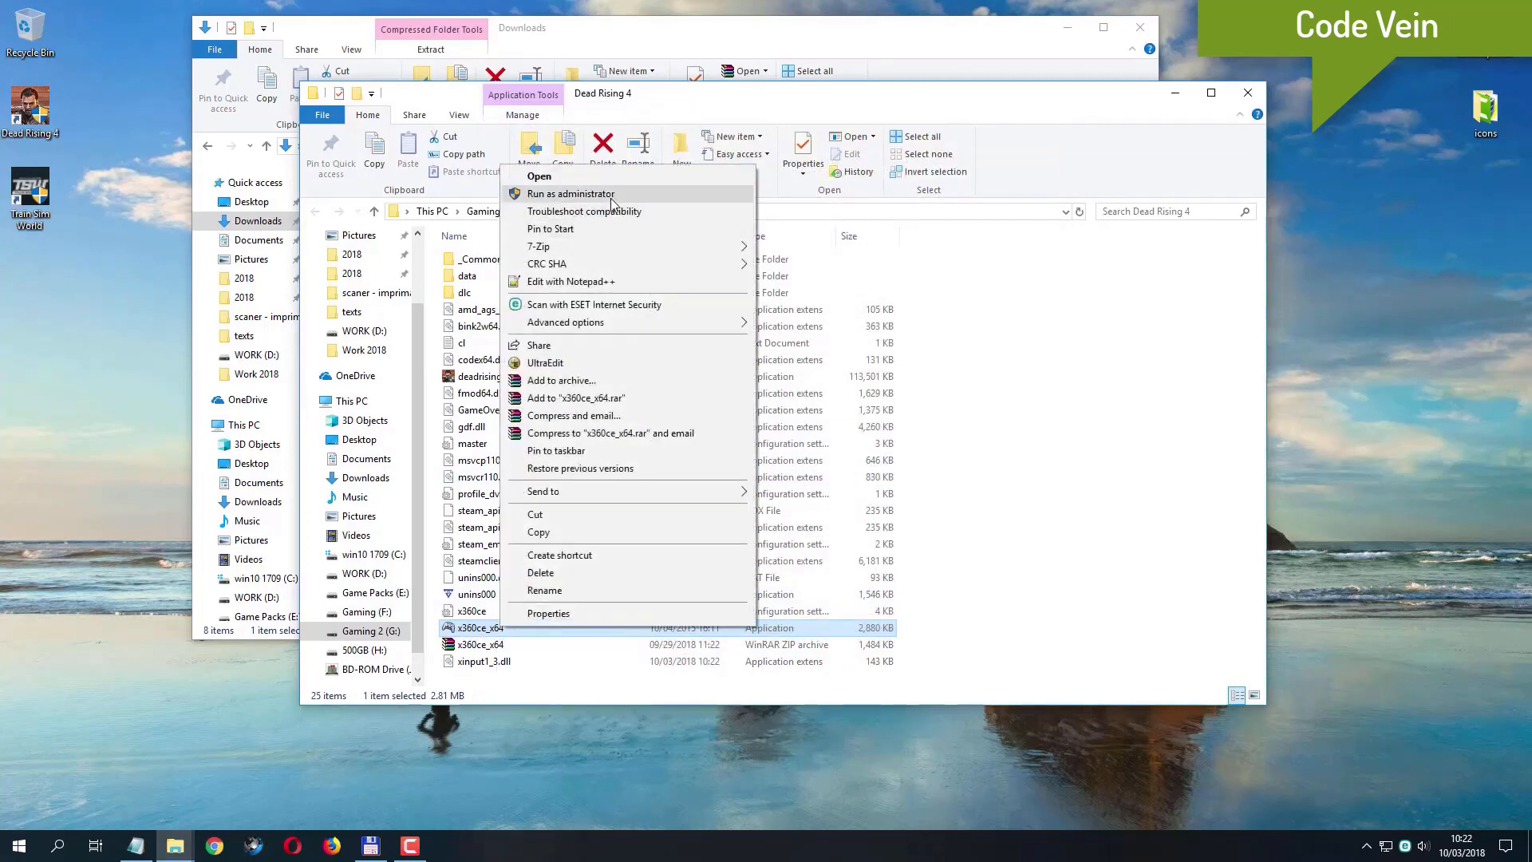
pyautogui.click(610, 199)
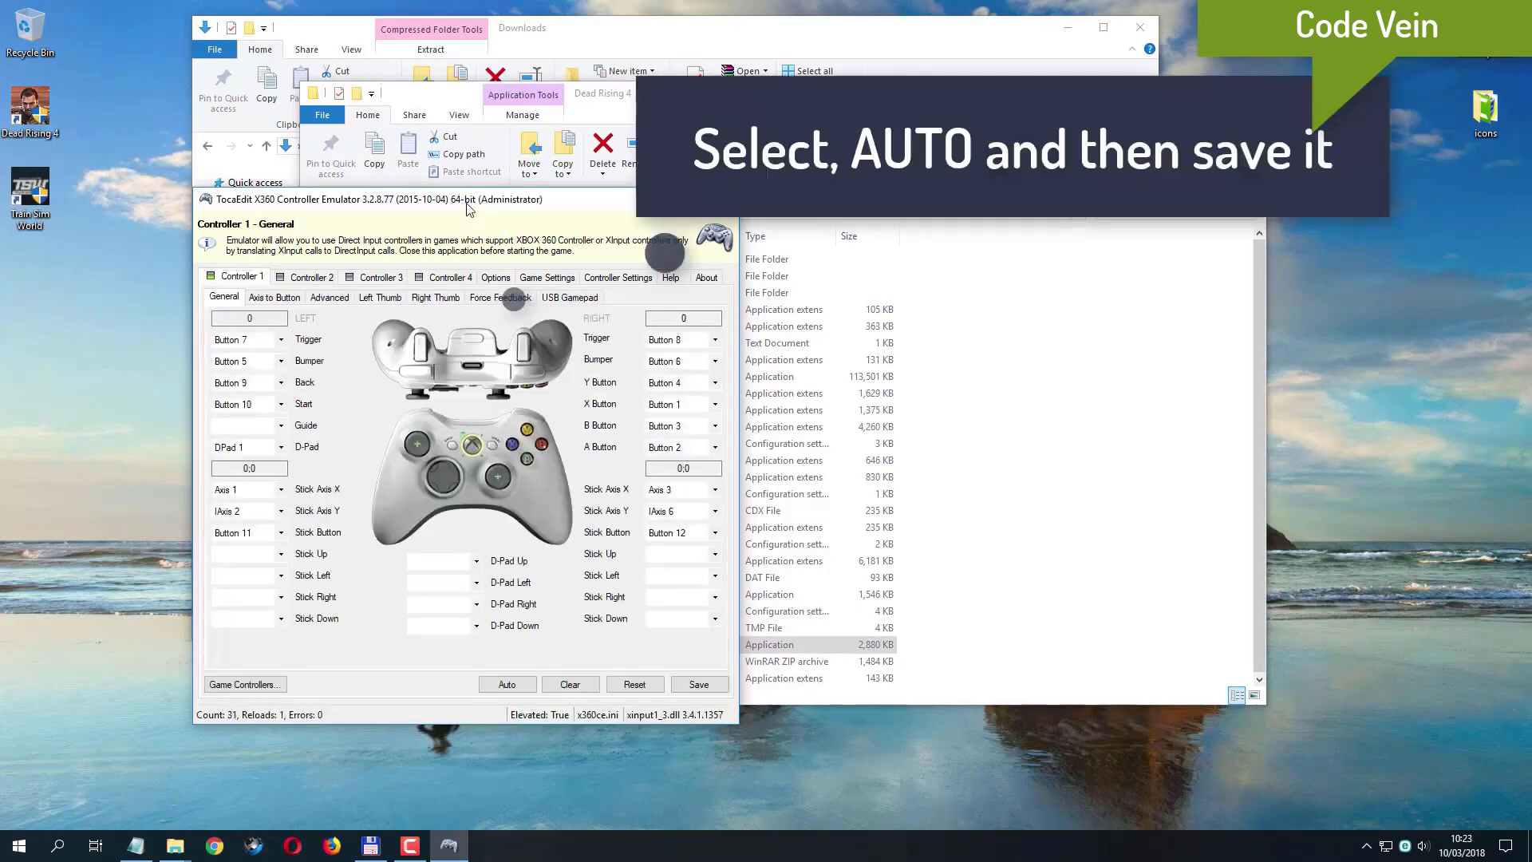
pyautogui.moveTo(465, 199); pyautogui.dragTo(680, 176)
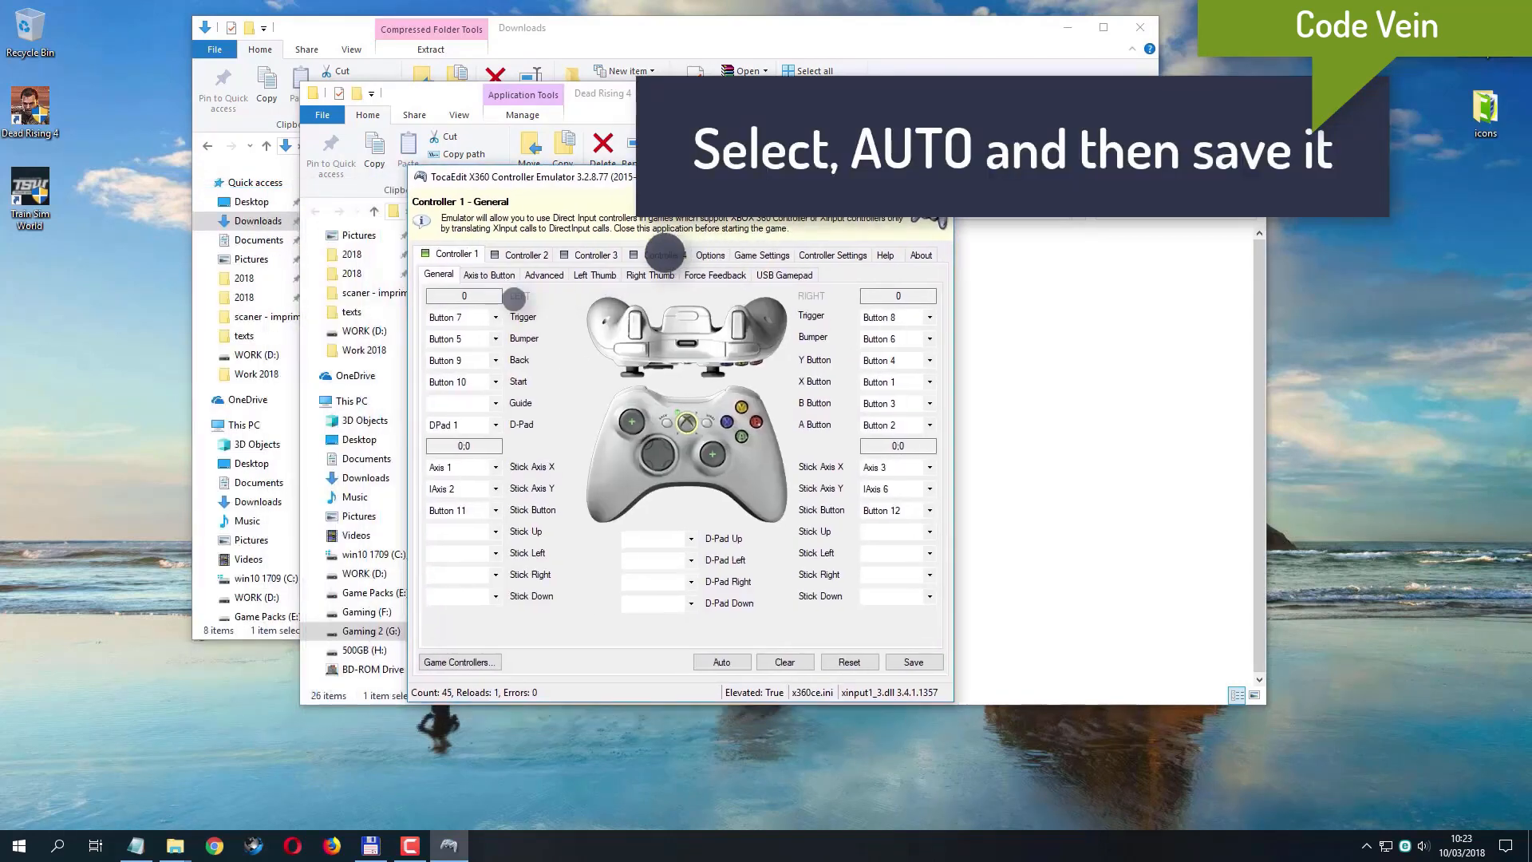
# - Fill all Controller 1 settings automatically, save the mapping and close the emulator
pyautogui.click(726, 664)
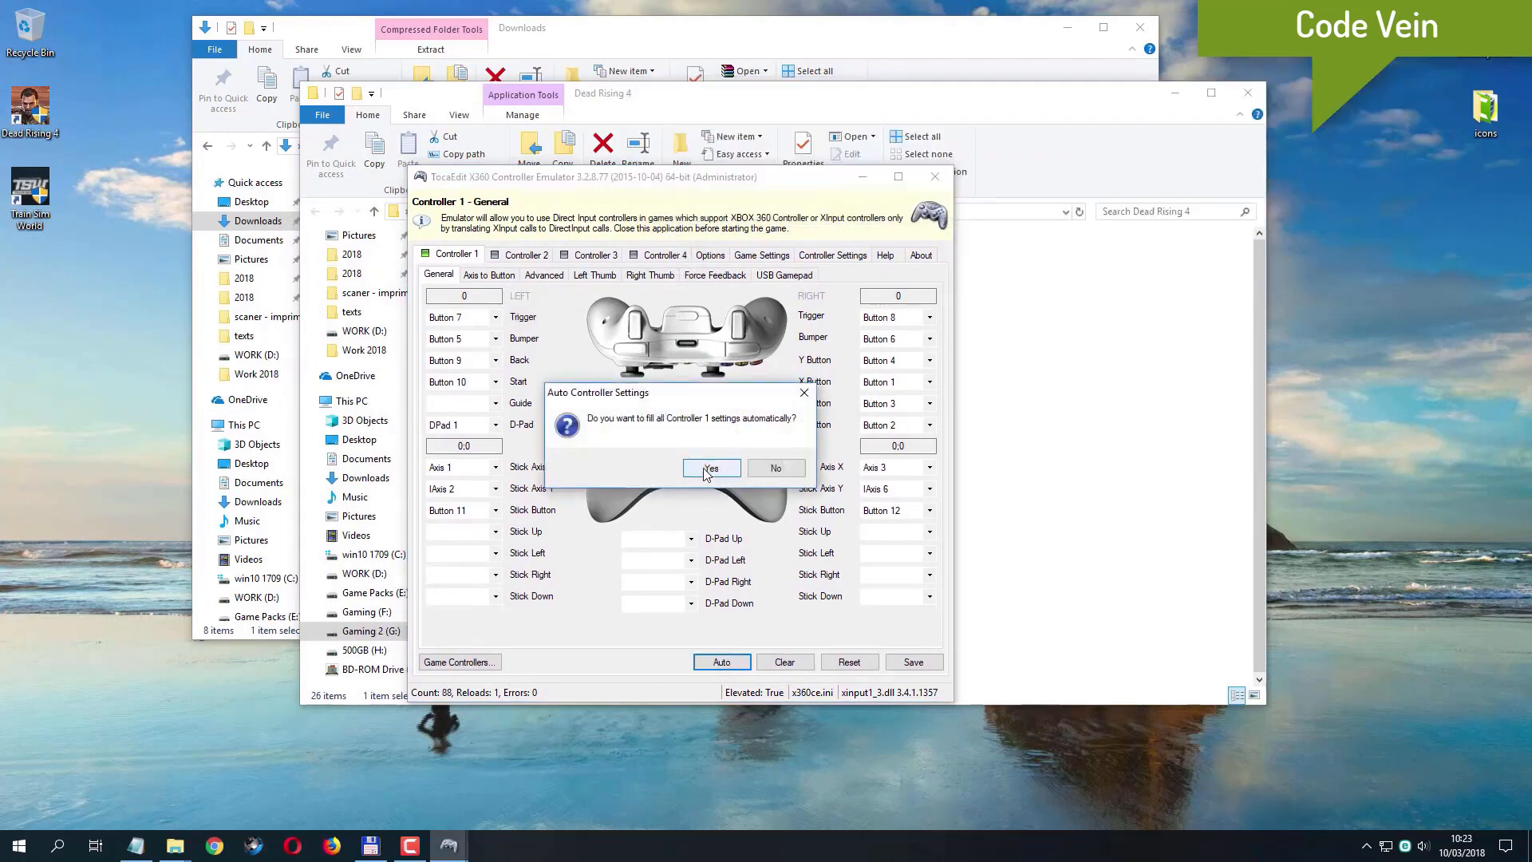
pyautogui.click(708, 469)
pyautogui.click(914, 665)
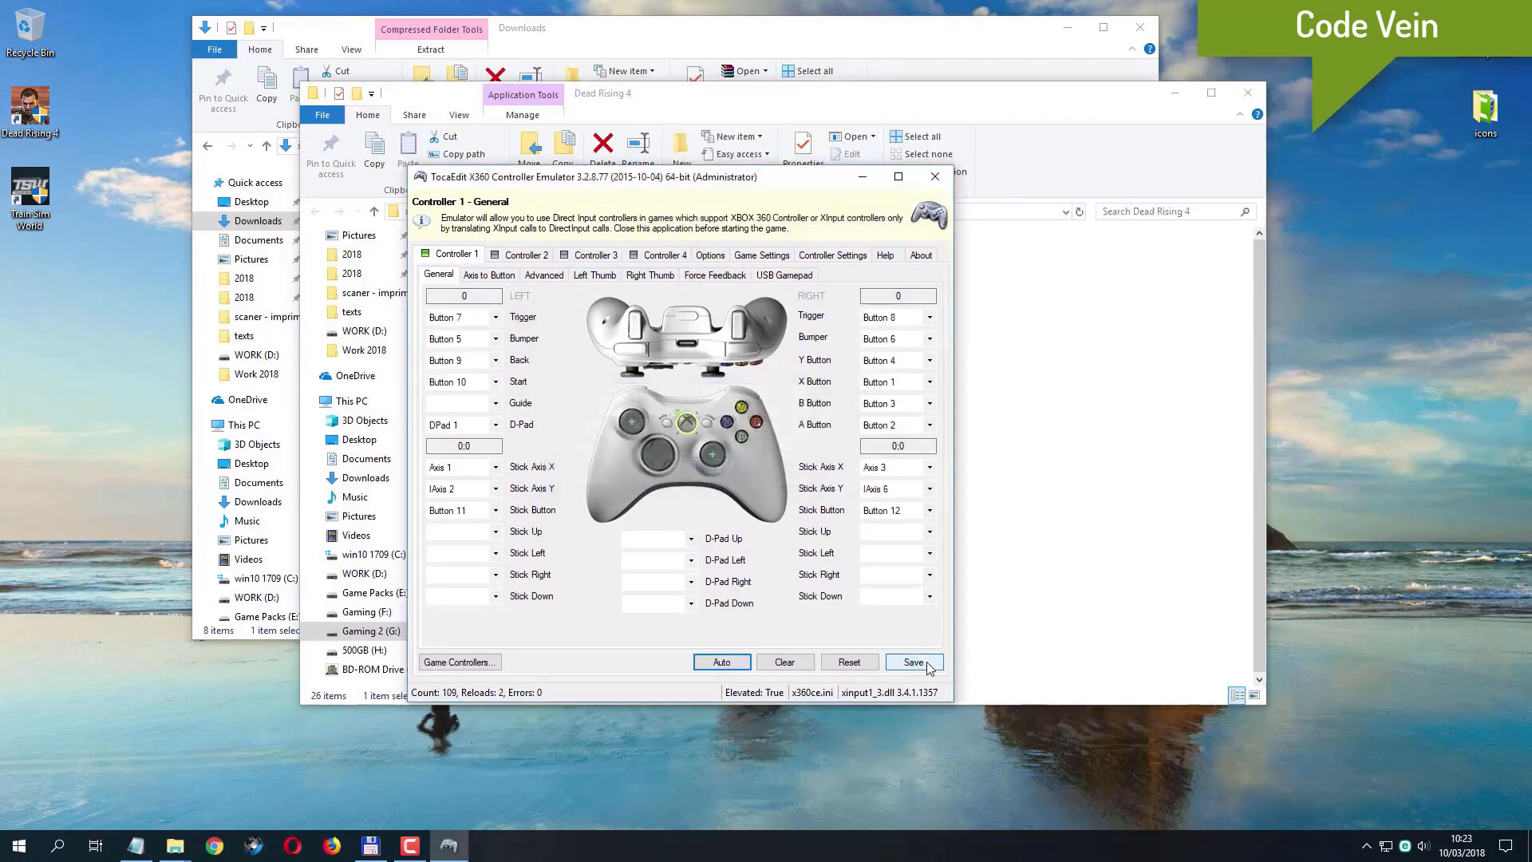
pyautogui.click(916, 662)
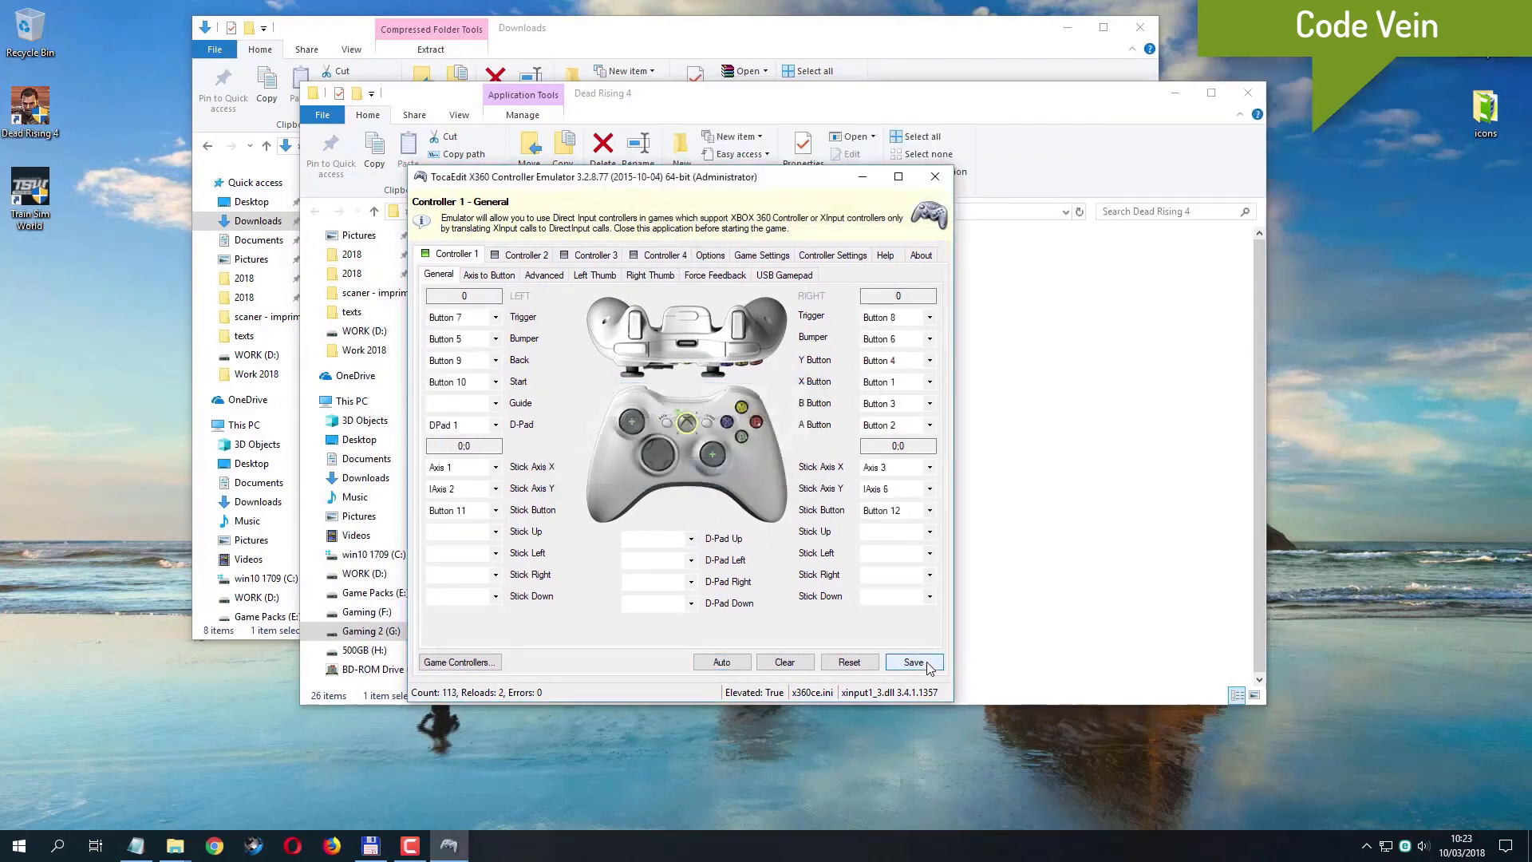
pyautogui.click(935, 177)
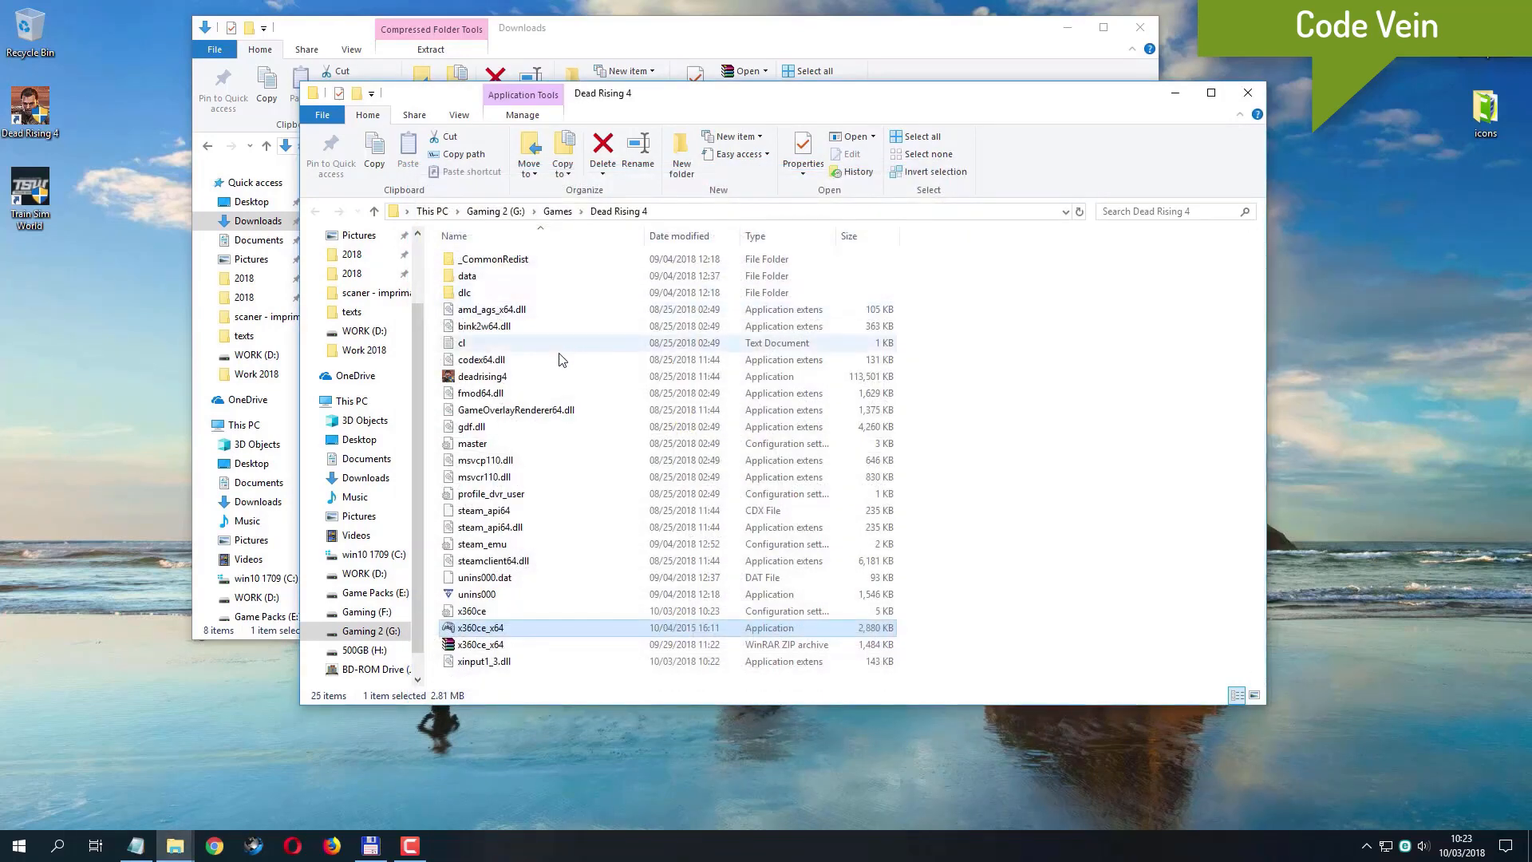
# - Launch Dead Rising 4 to try out the configured controller
pyautogui.click(606, 377)
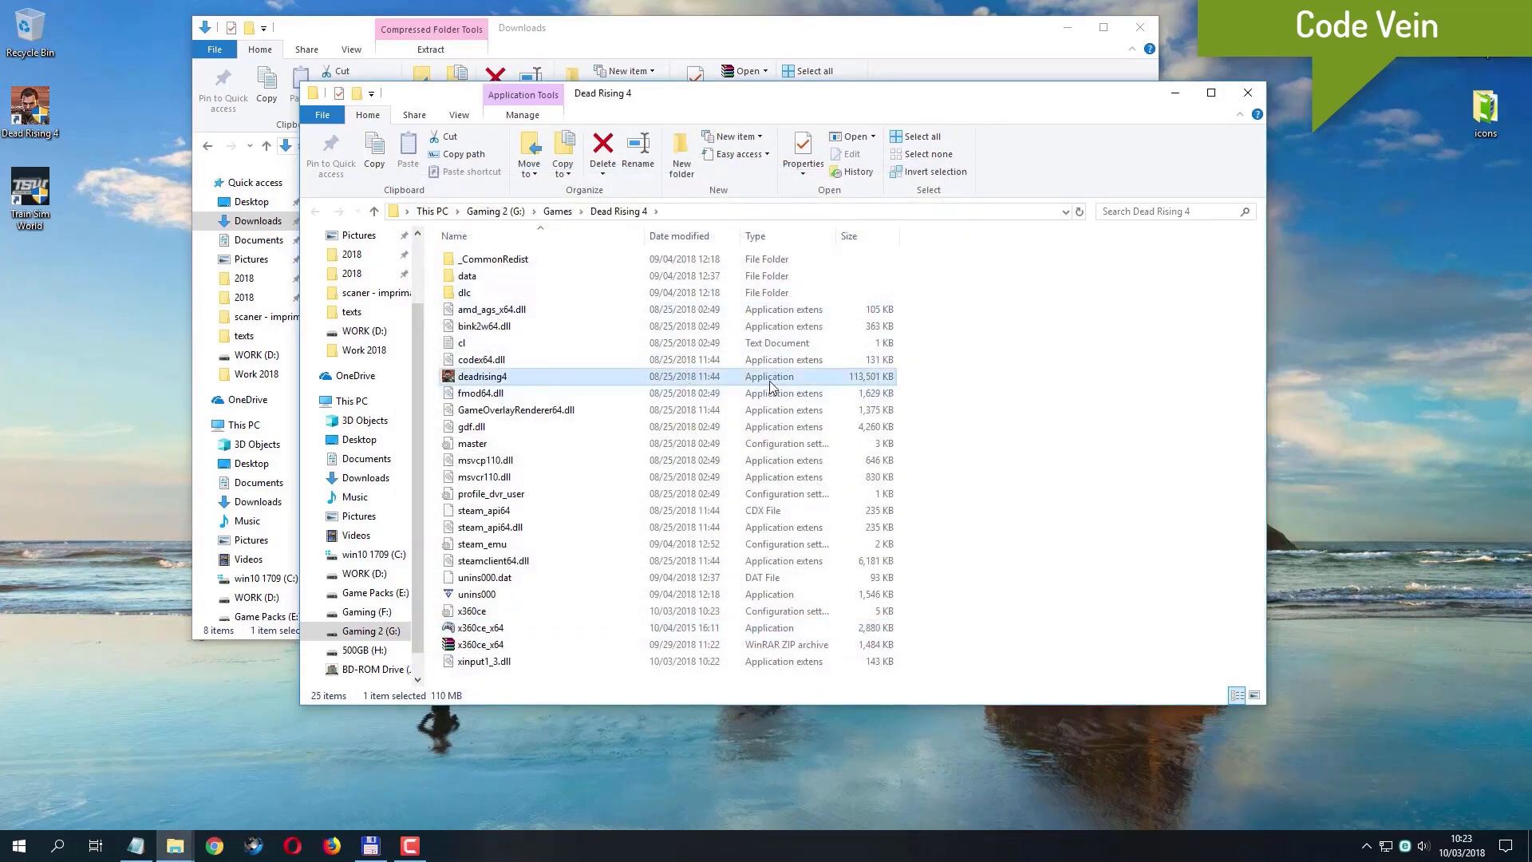
pyautogui.doubleClick(30, 117)
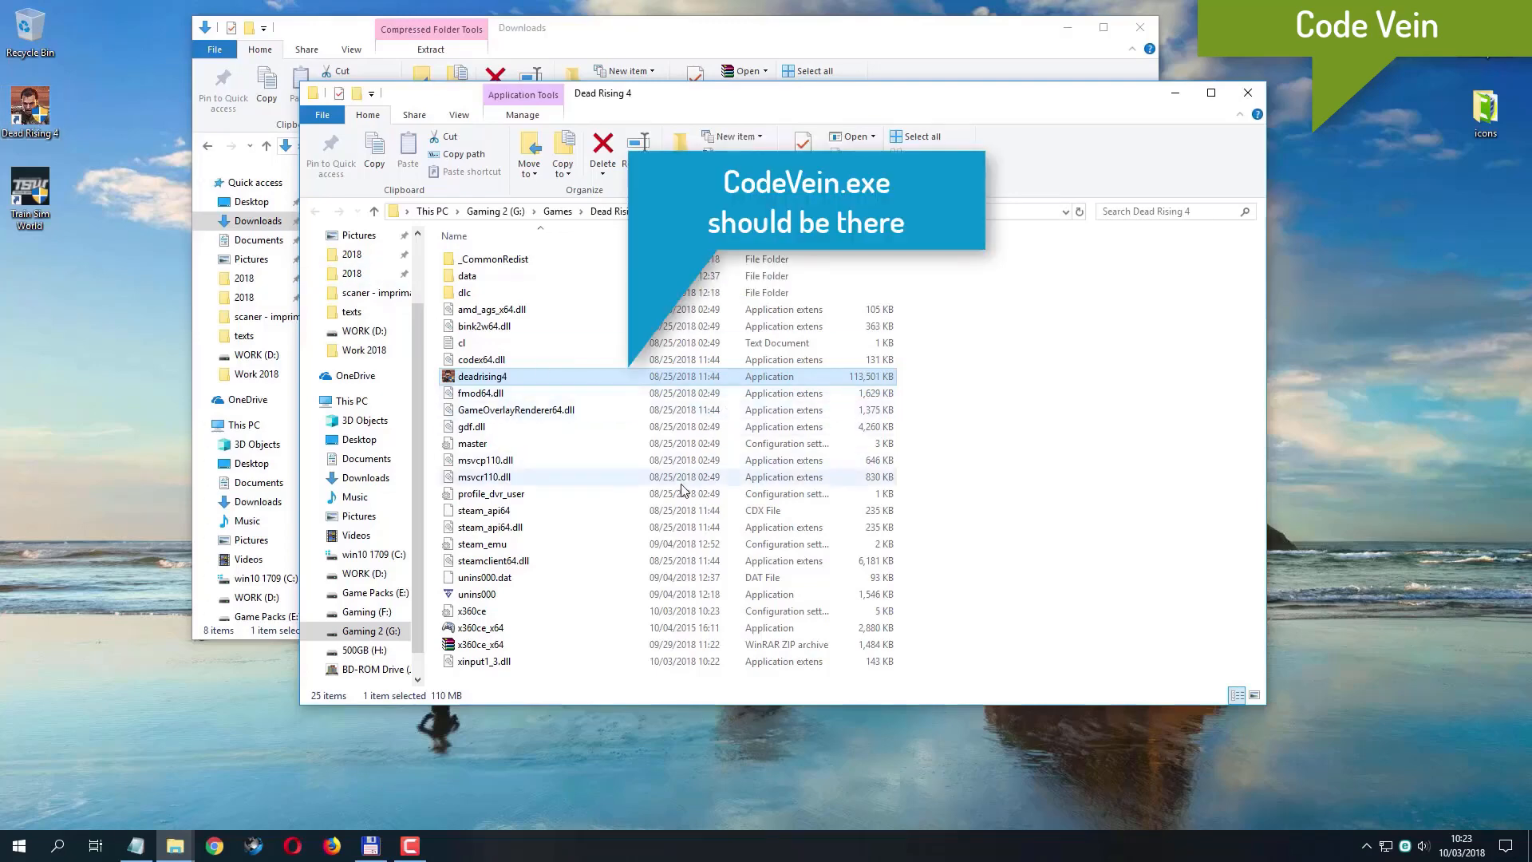
# - Run x360ce_x64 as administrator and enable the DI hook mask for x360ce_x64.exe in the game settings
pyautogui.click(556, 630)
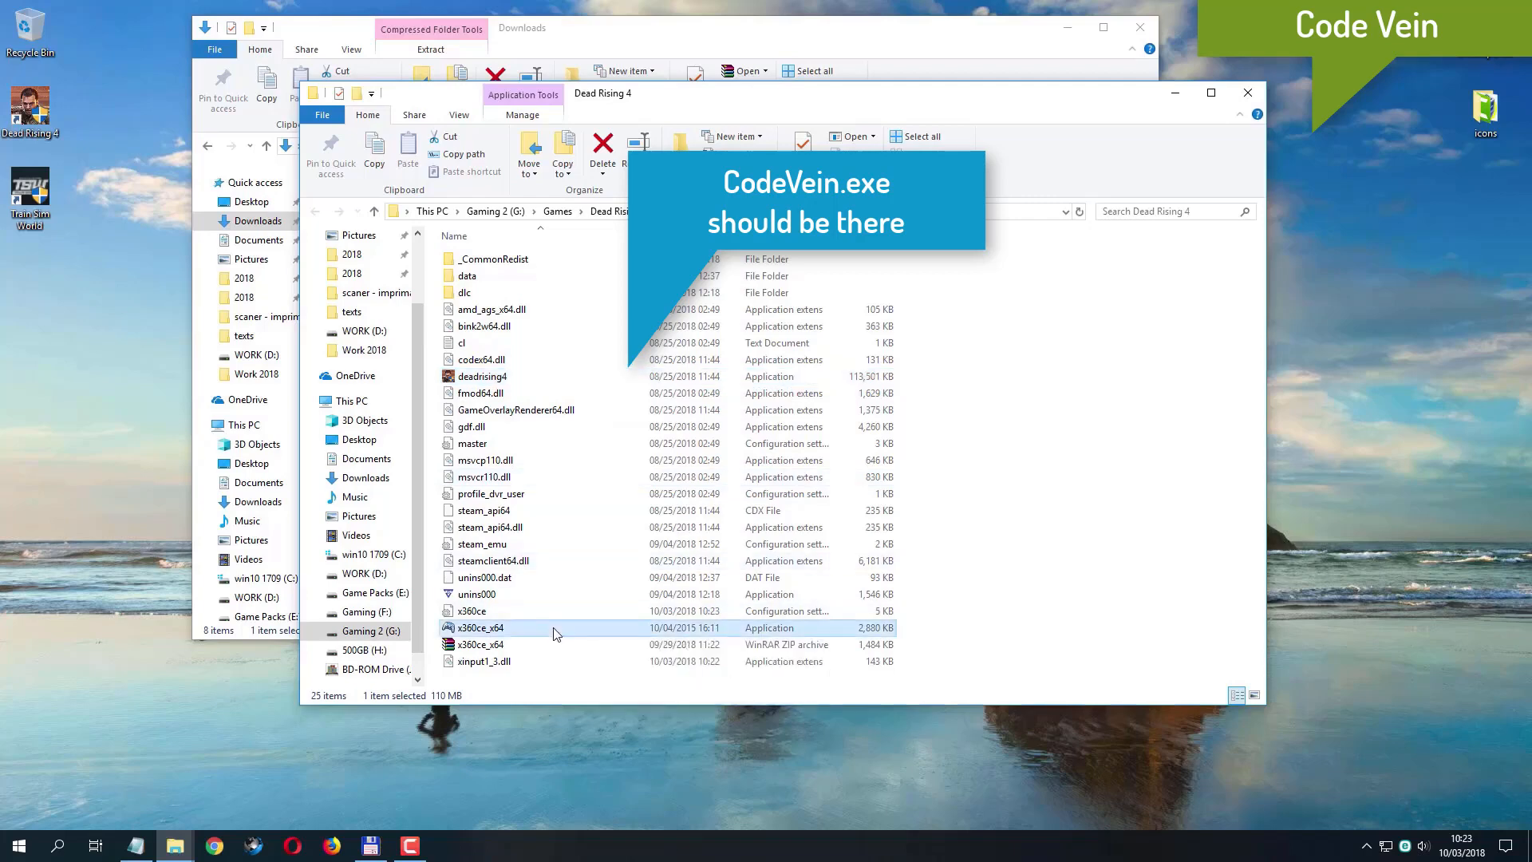
pyautogui.rightClick(556, 632)
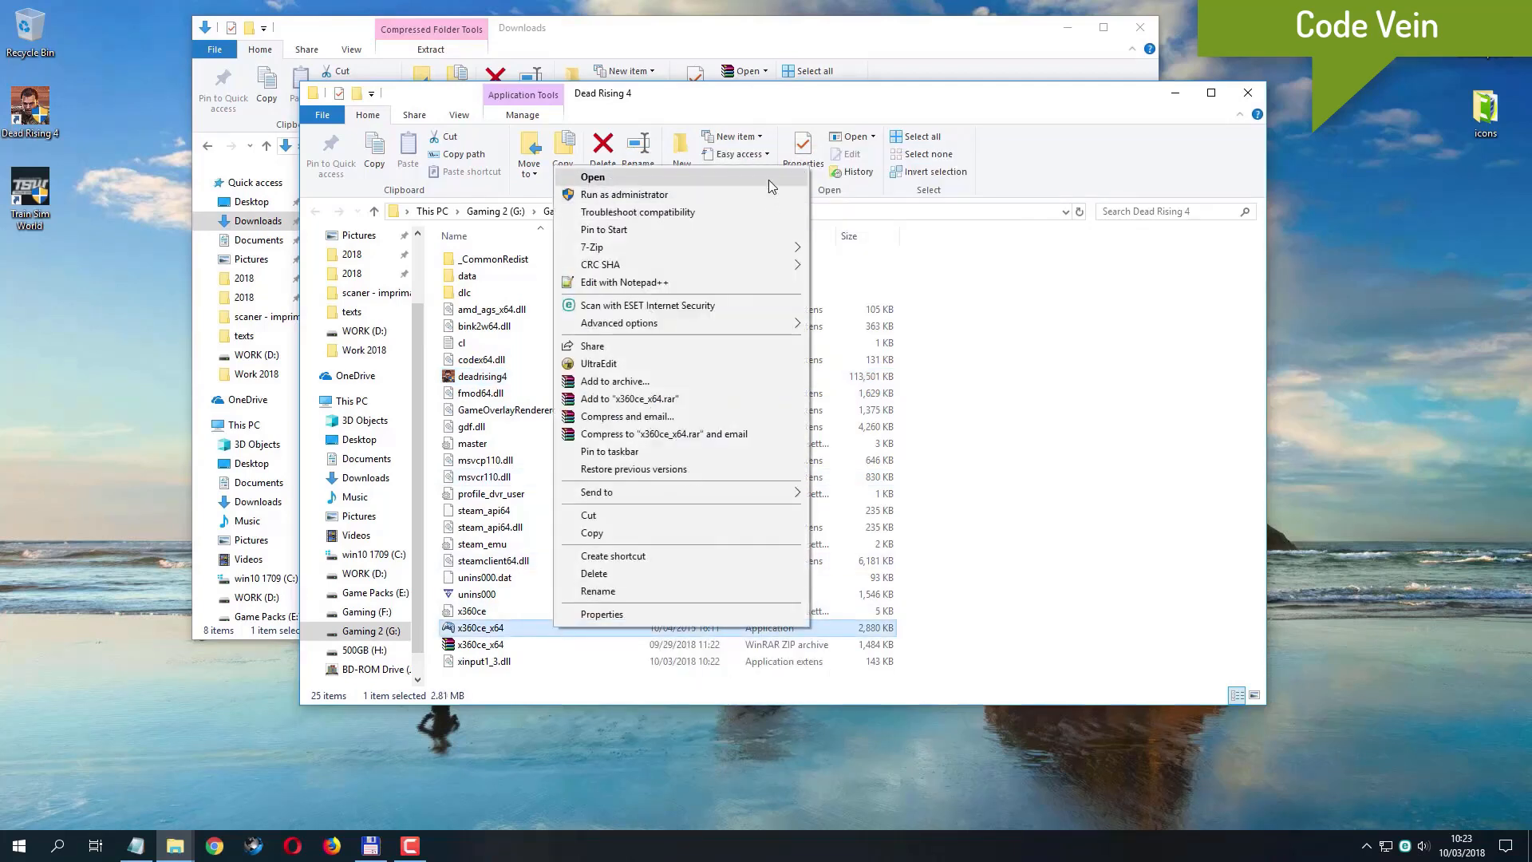
pyautogui.click(720, 192)
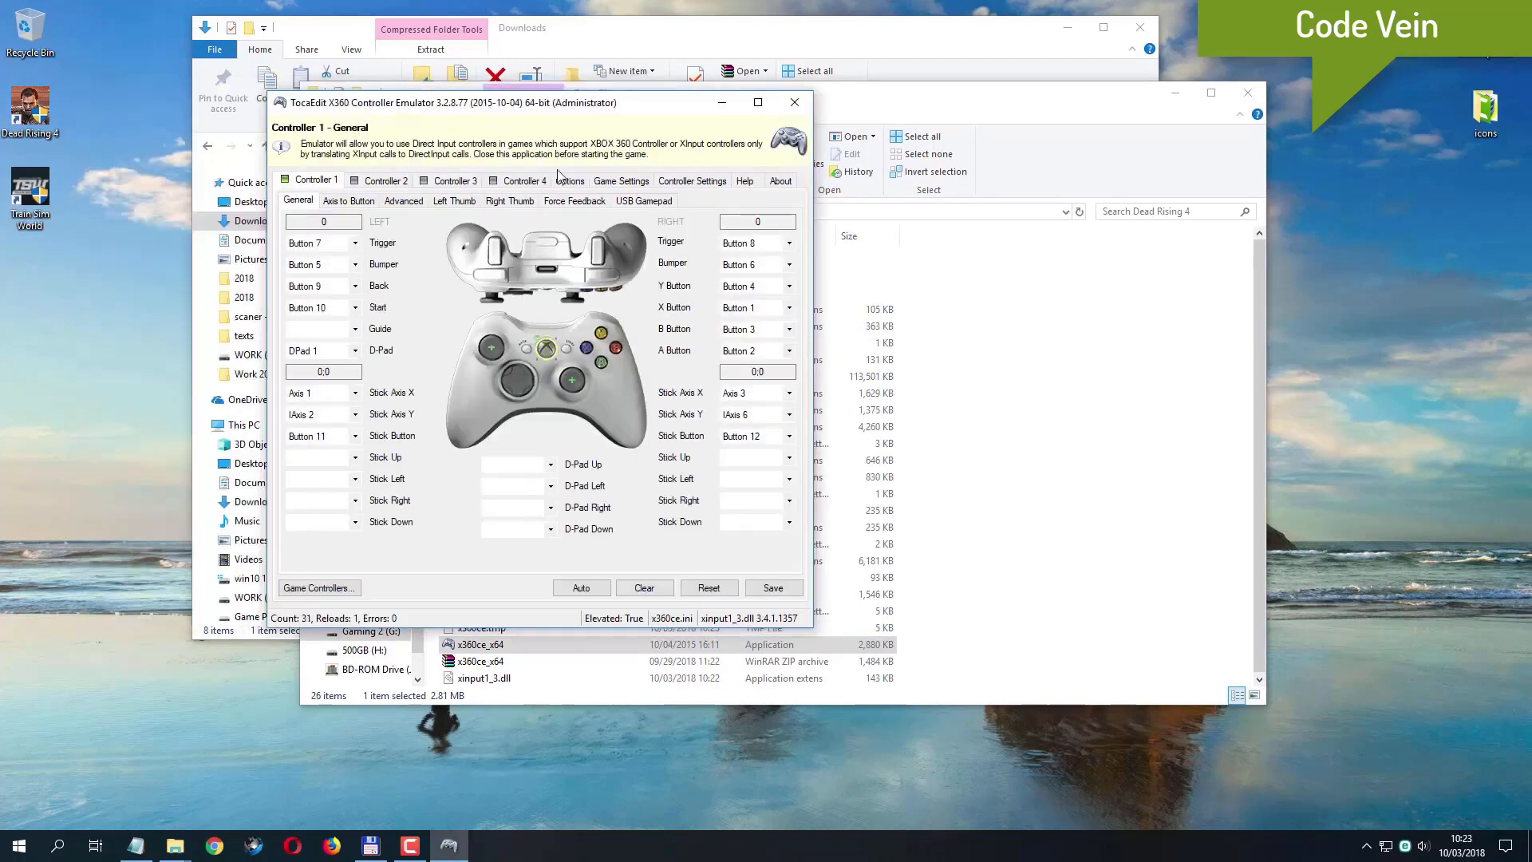
pyautogui.click(633, 181)
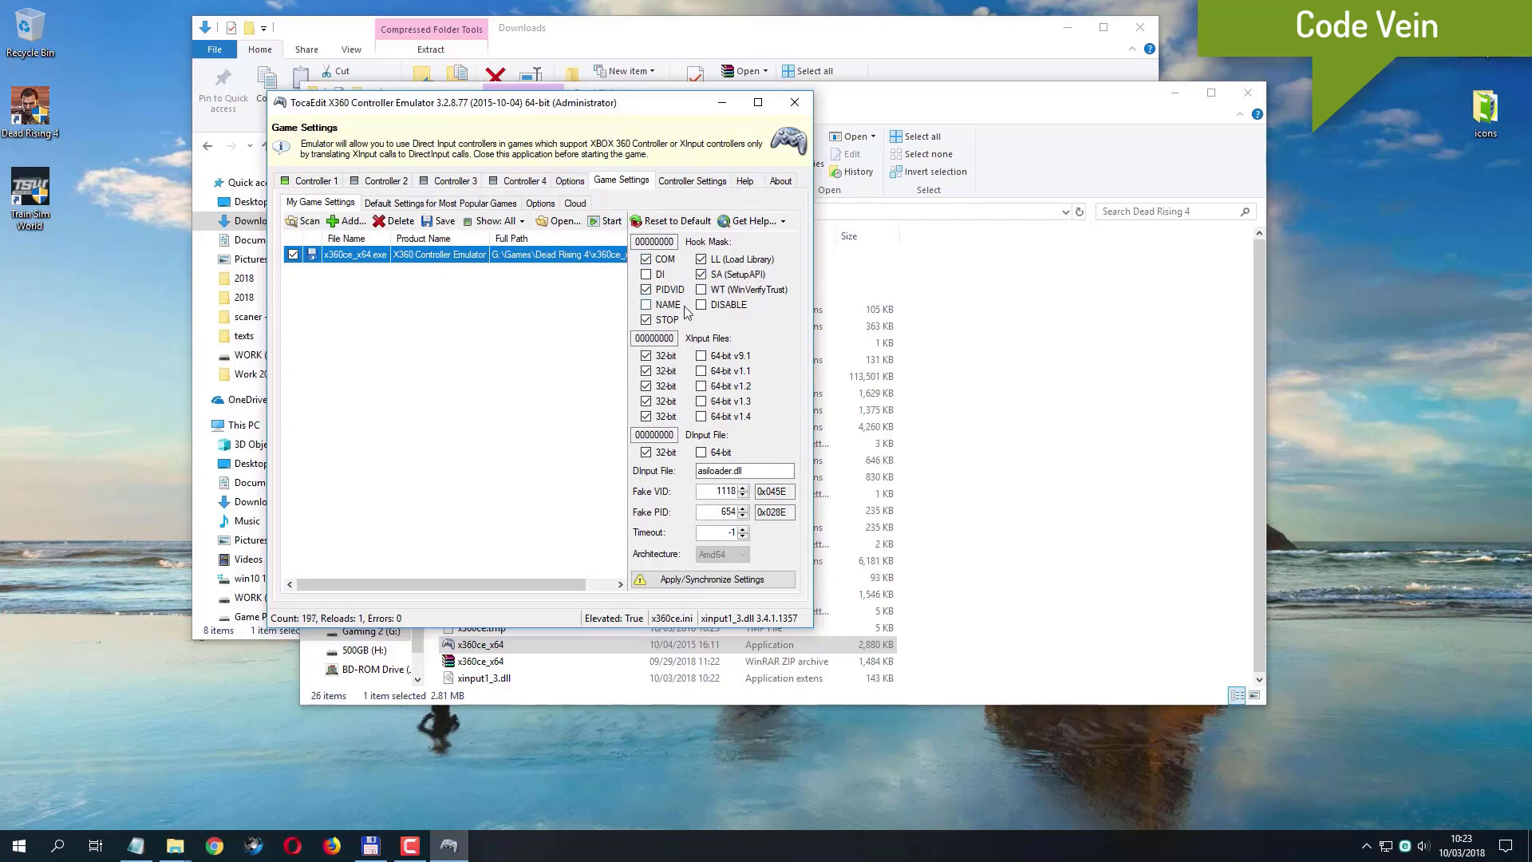
pyautogui.click(658, 276)
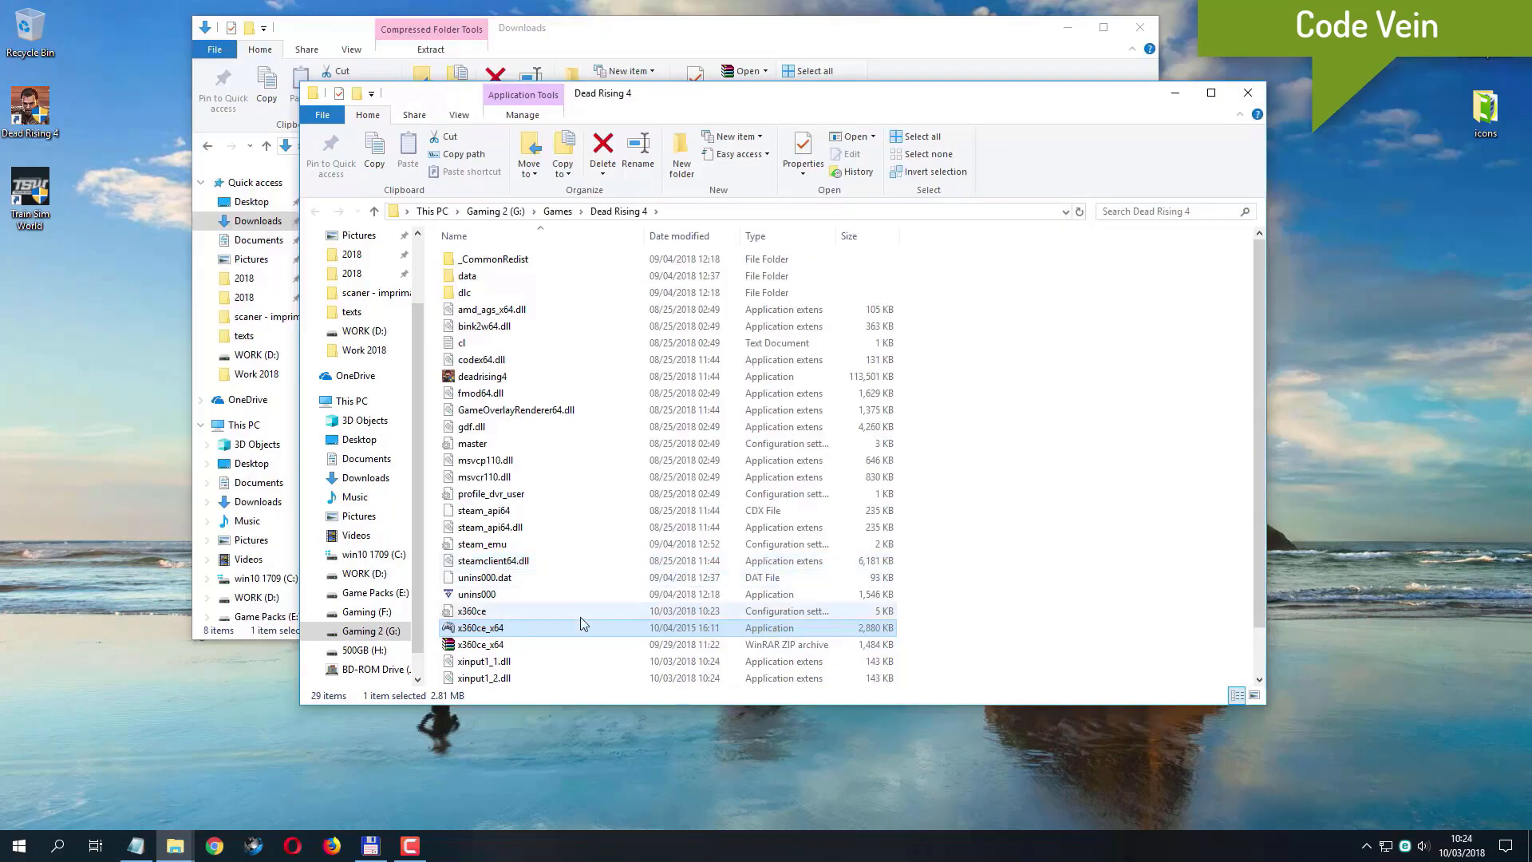
# - Restart x360ce_x64 with administrator rights and show its game settings
pyautogui.rightClick(569, 633)
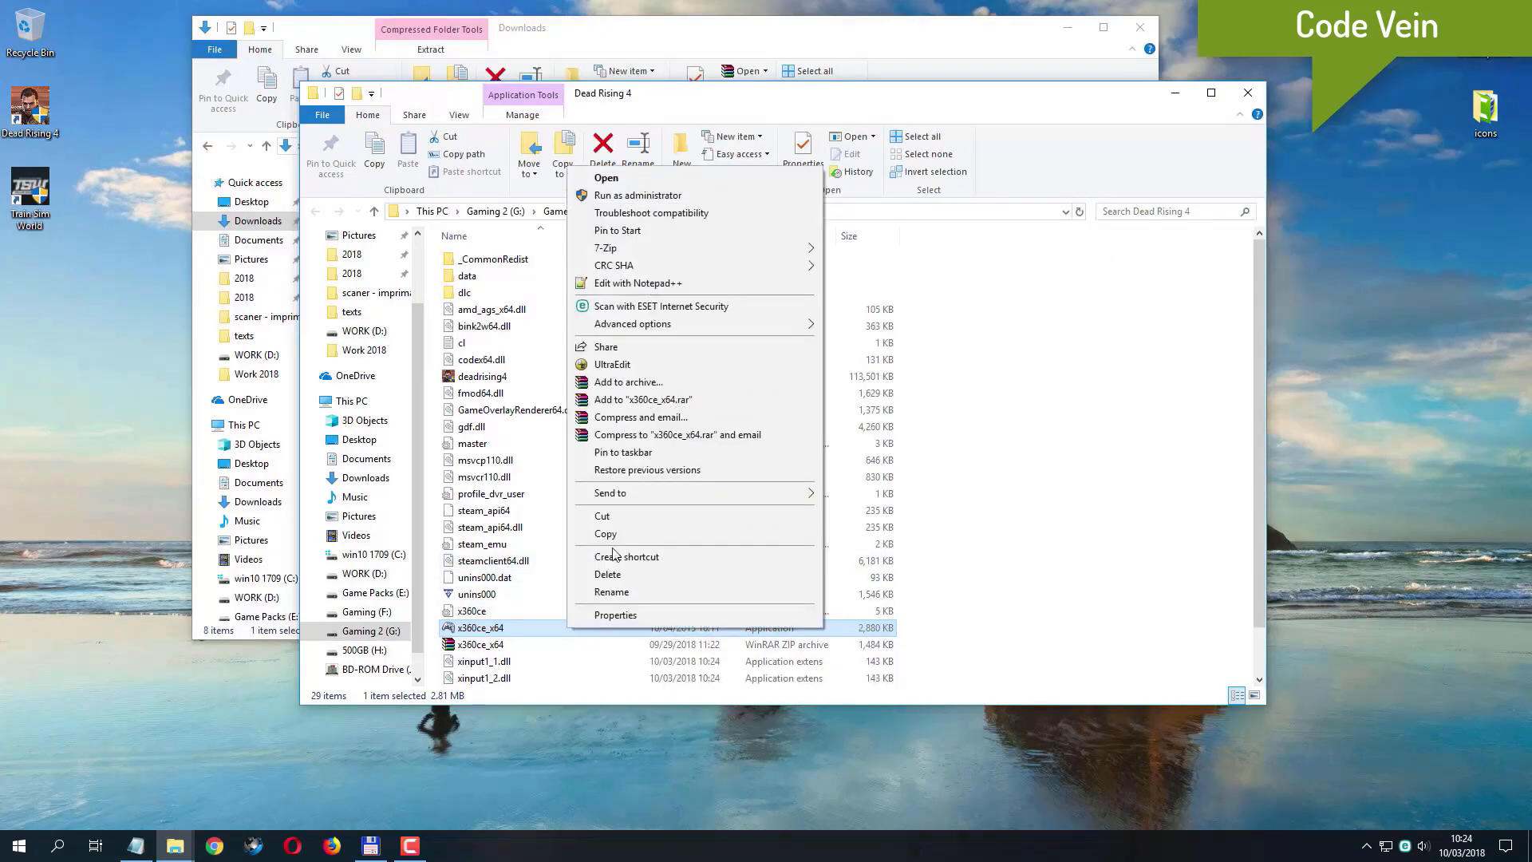
pyautogui.click(674, 196)
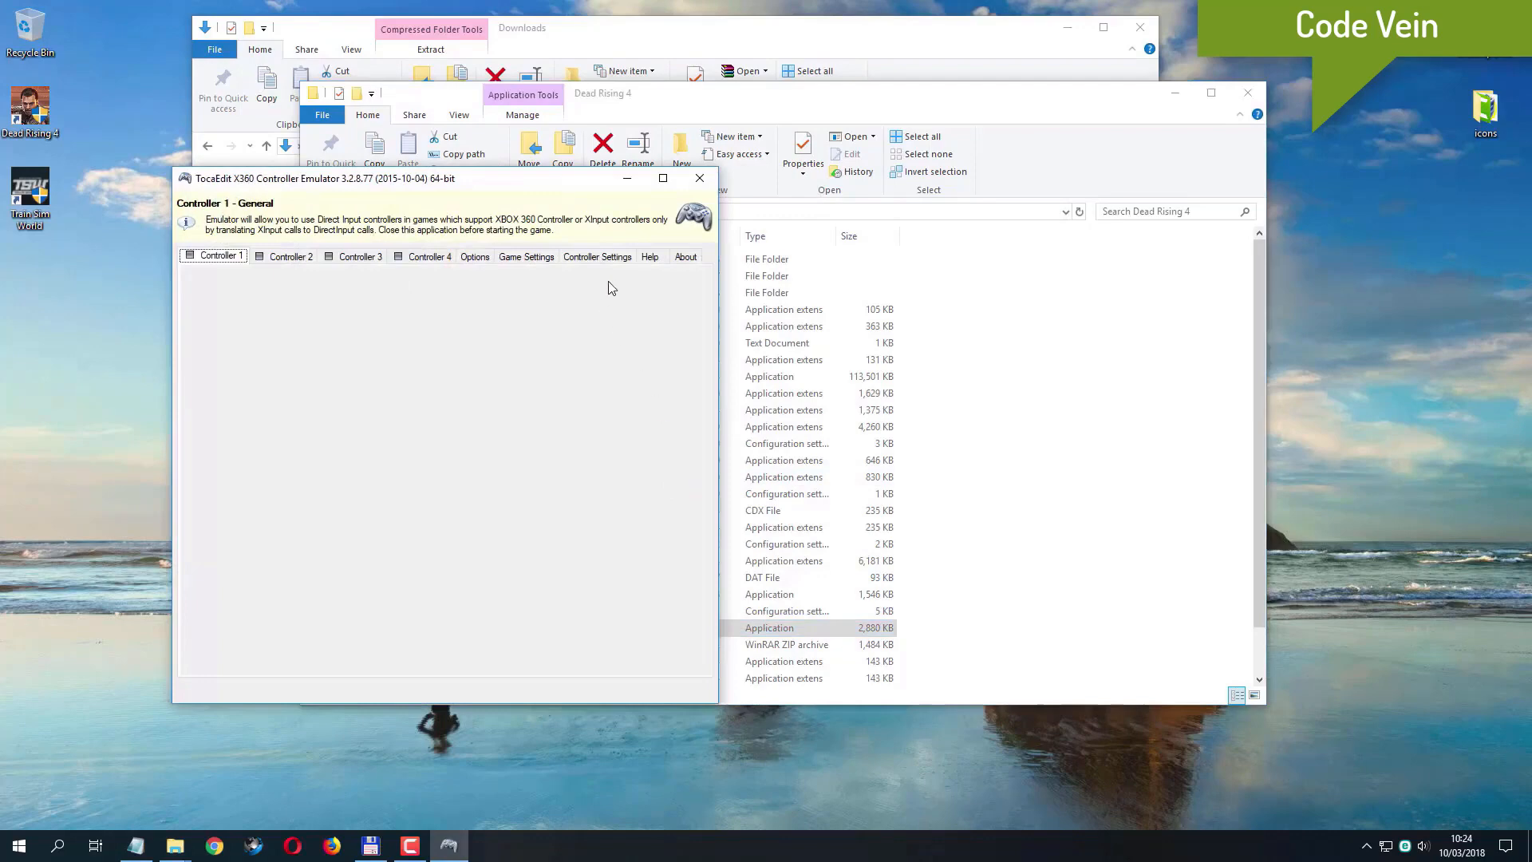
pyautogui.click(548, 258)
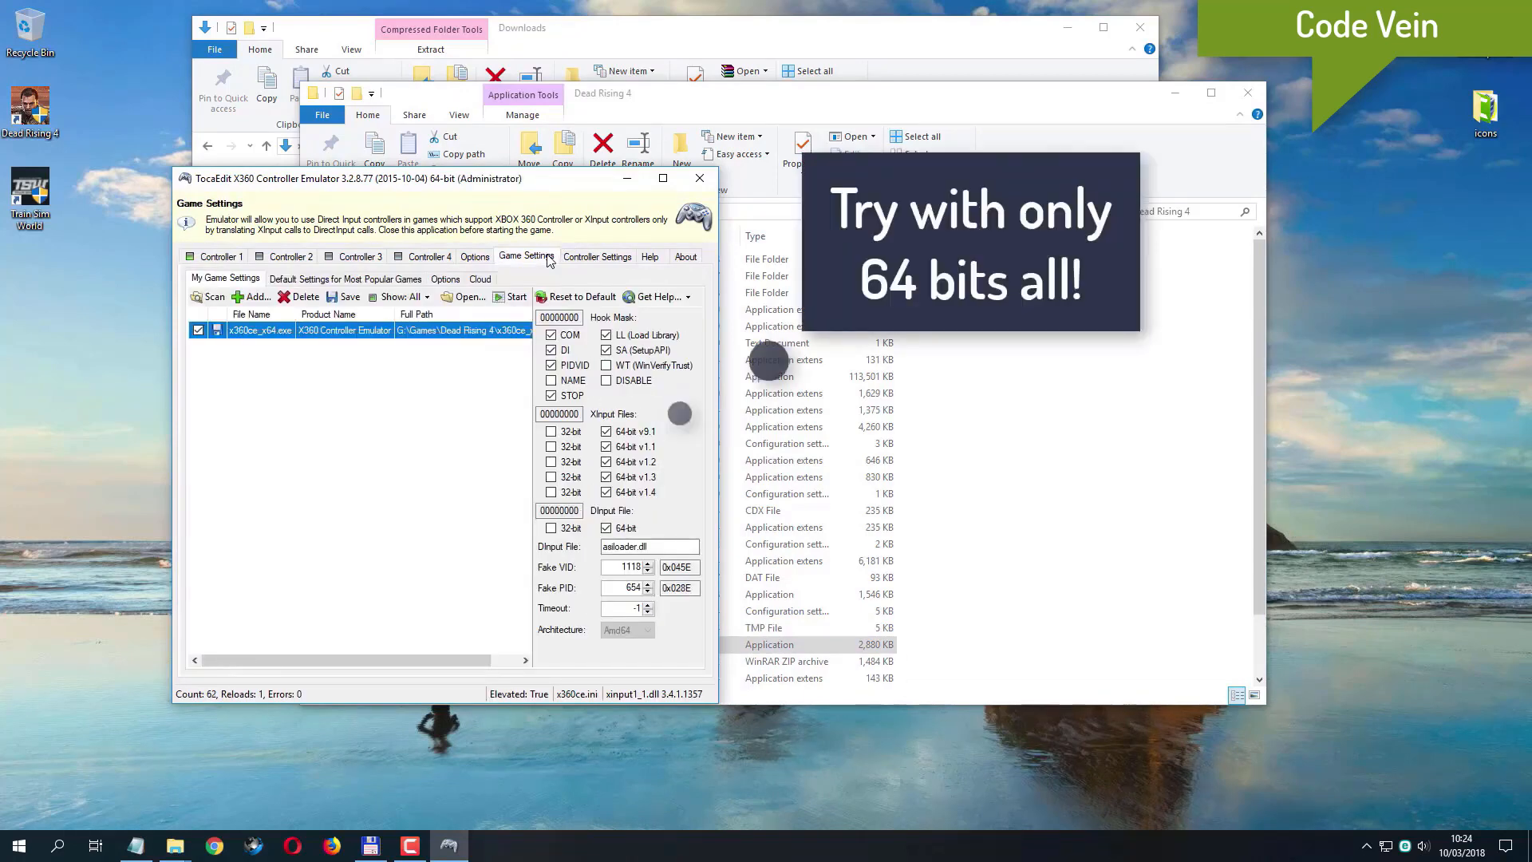
# - Disable the STOP, PIDVID, DI, COM, SA (SetupAPI) and LL (Load Library) hook masks for x360ce_x64.exe, then close the emulator
pyautogui.click(570, 396)
pyautogui.click(568, 367)
pyautogui.click(568, 350)
pyautogui.click(568, 335)
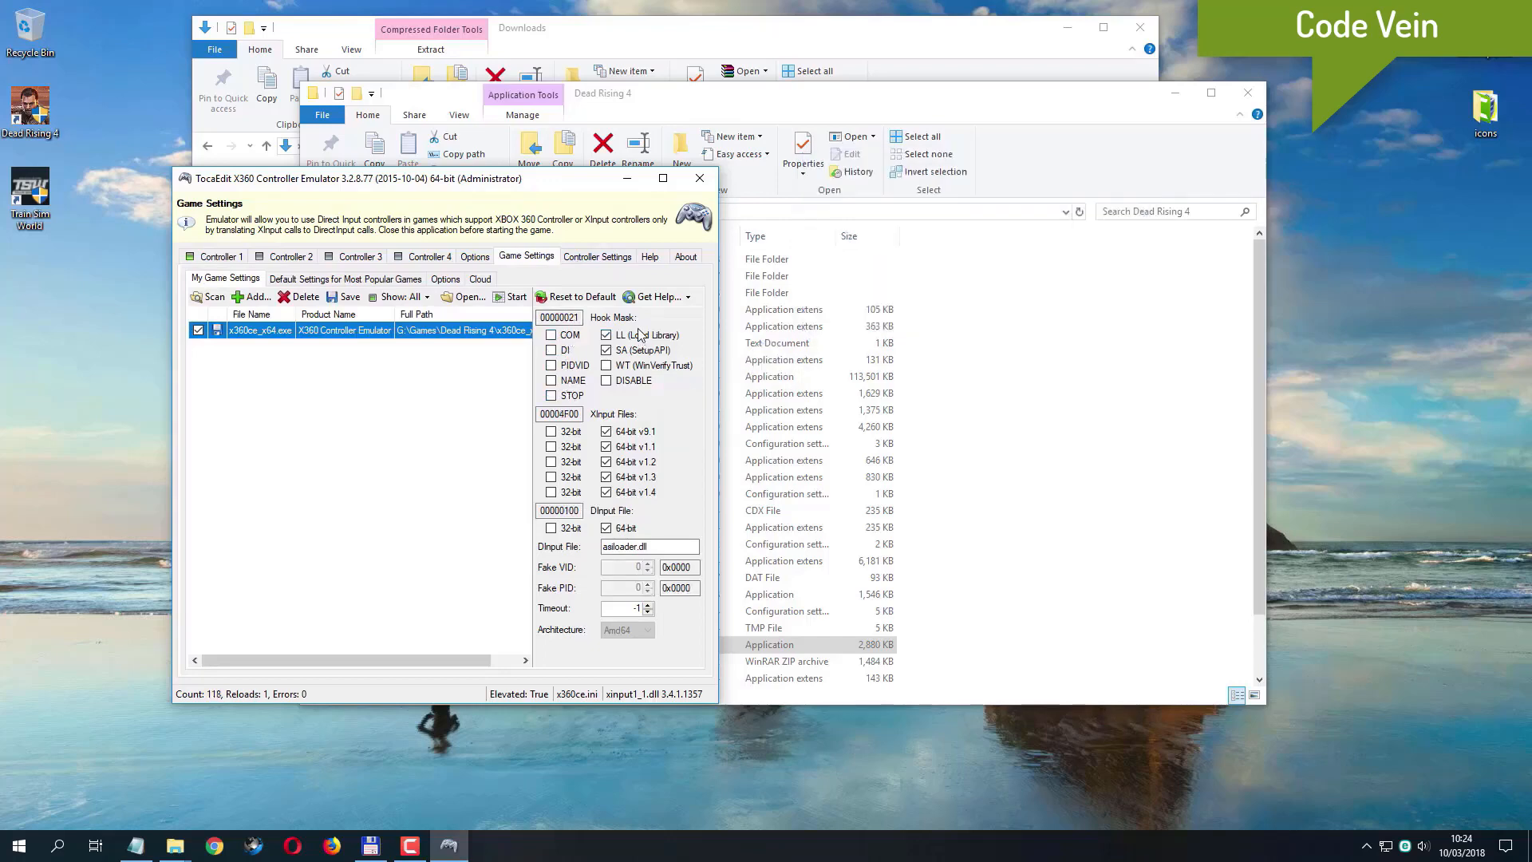
pyautogui.click(635, 353)
pyautogui.click(636, 341)
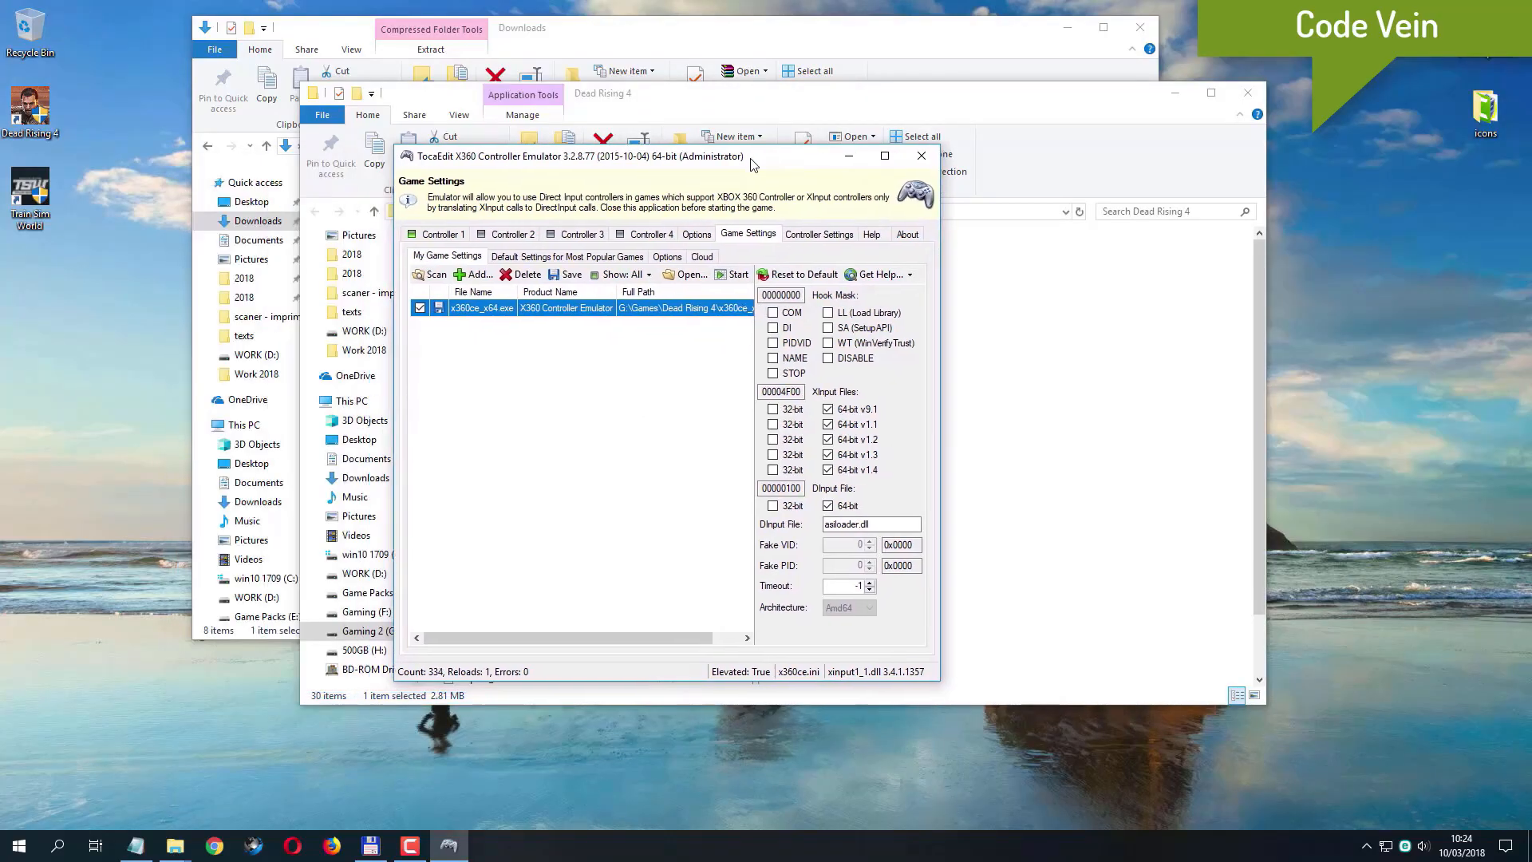
pyautogui.click(924, 158)
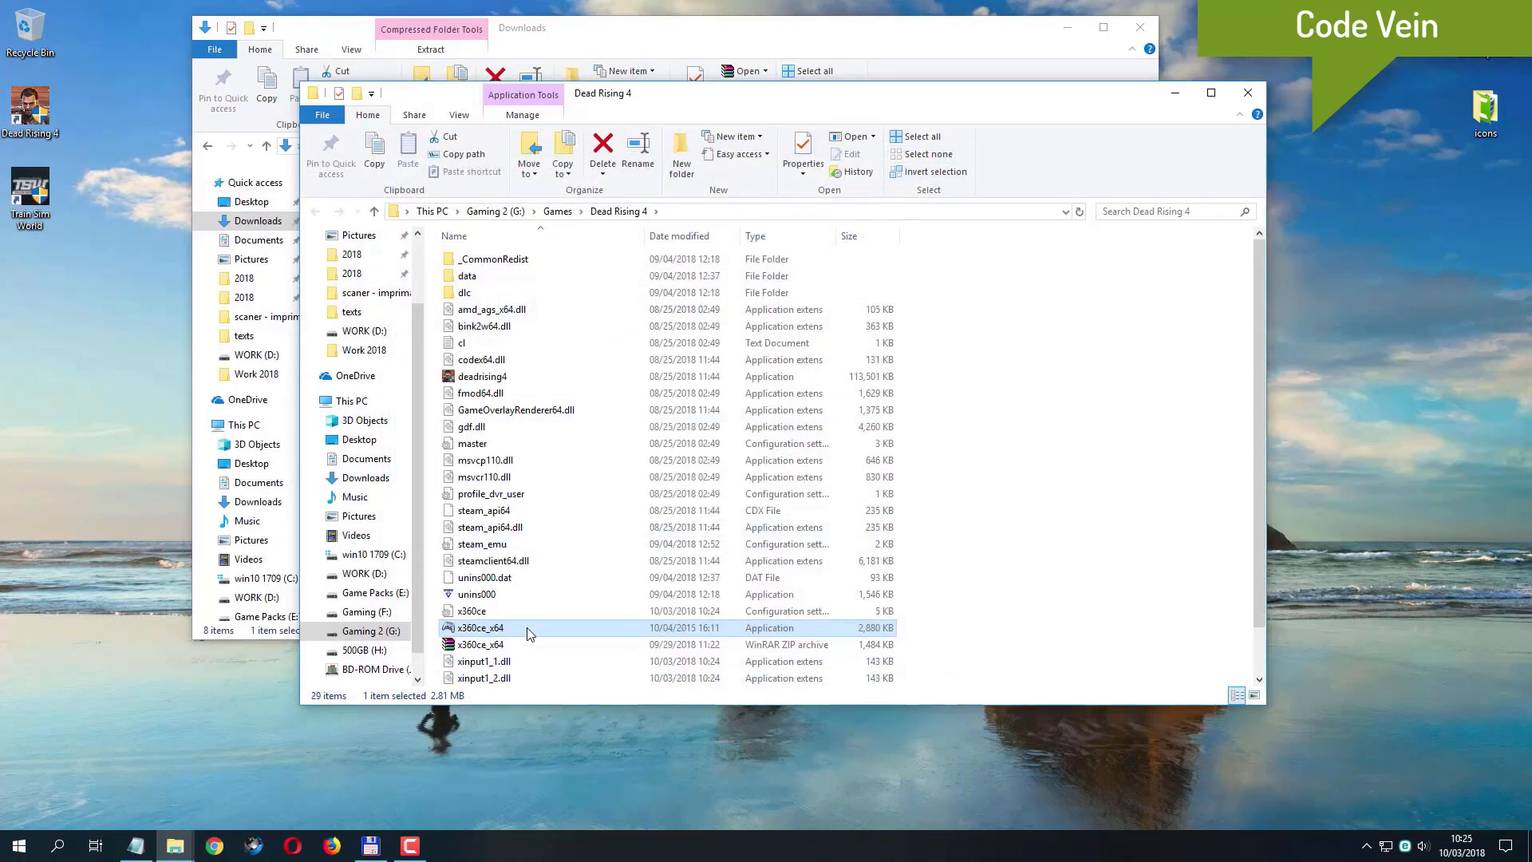
# - Relaunch the x360ce_x64 emulator from the game folder as administrator
pyautogui.rightClick(527, 630)
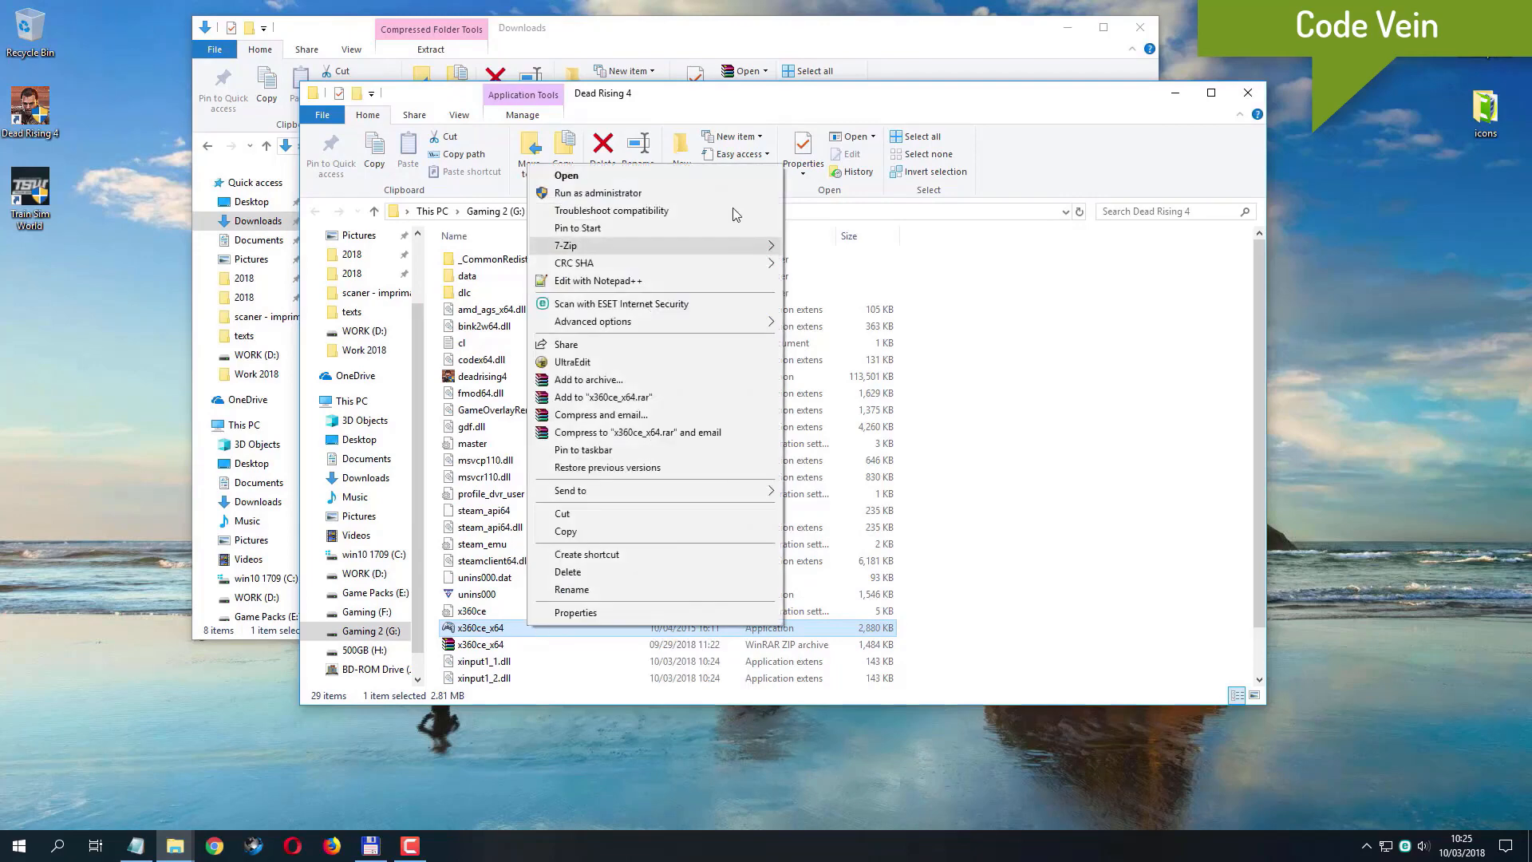
pyautogui.click(711, 193)
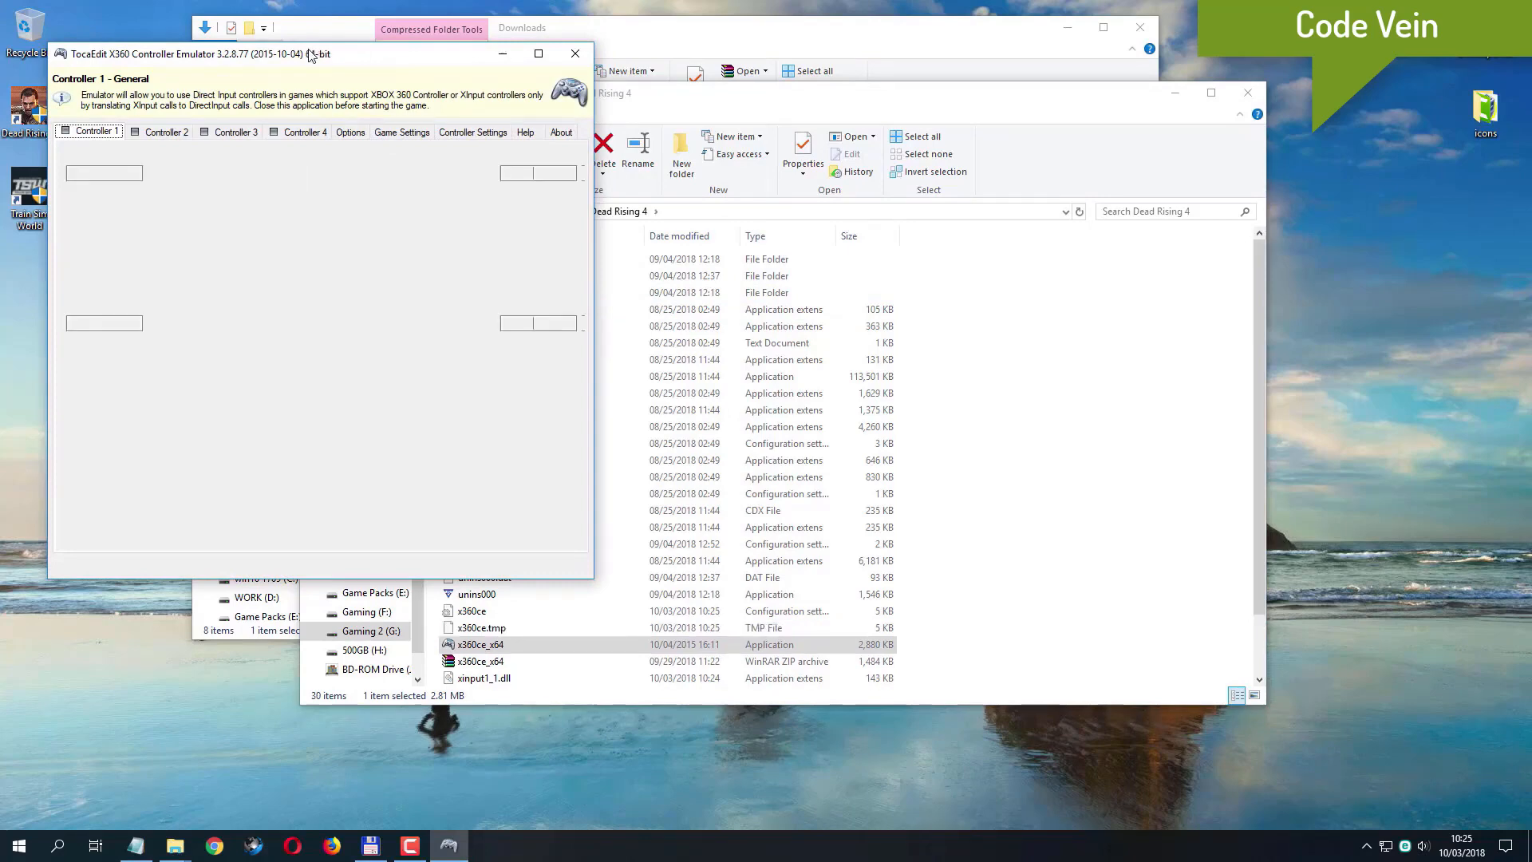
pyautogui.moveTo(311, 55); pyautogui.dragTo(625, 135)
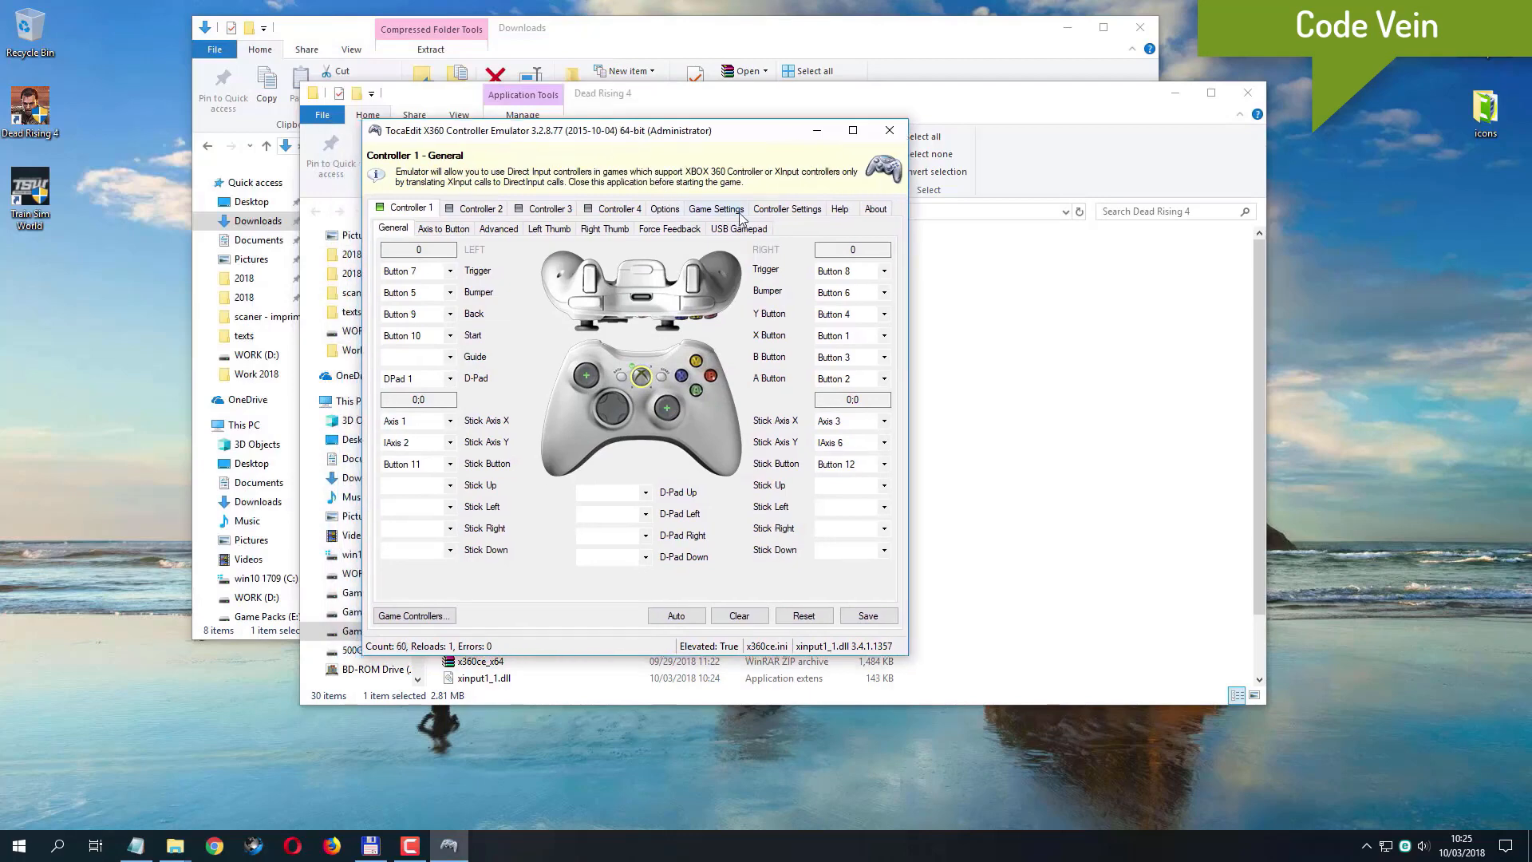
# - Load the most popular "XBOX 360 Controller for Windows" preset into the USB Gamepad for Dead Rising 4 and save the controller settings
pyautogui.click(773, 208)
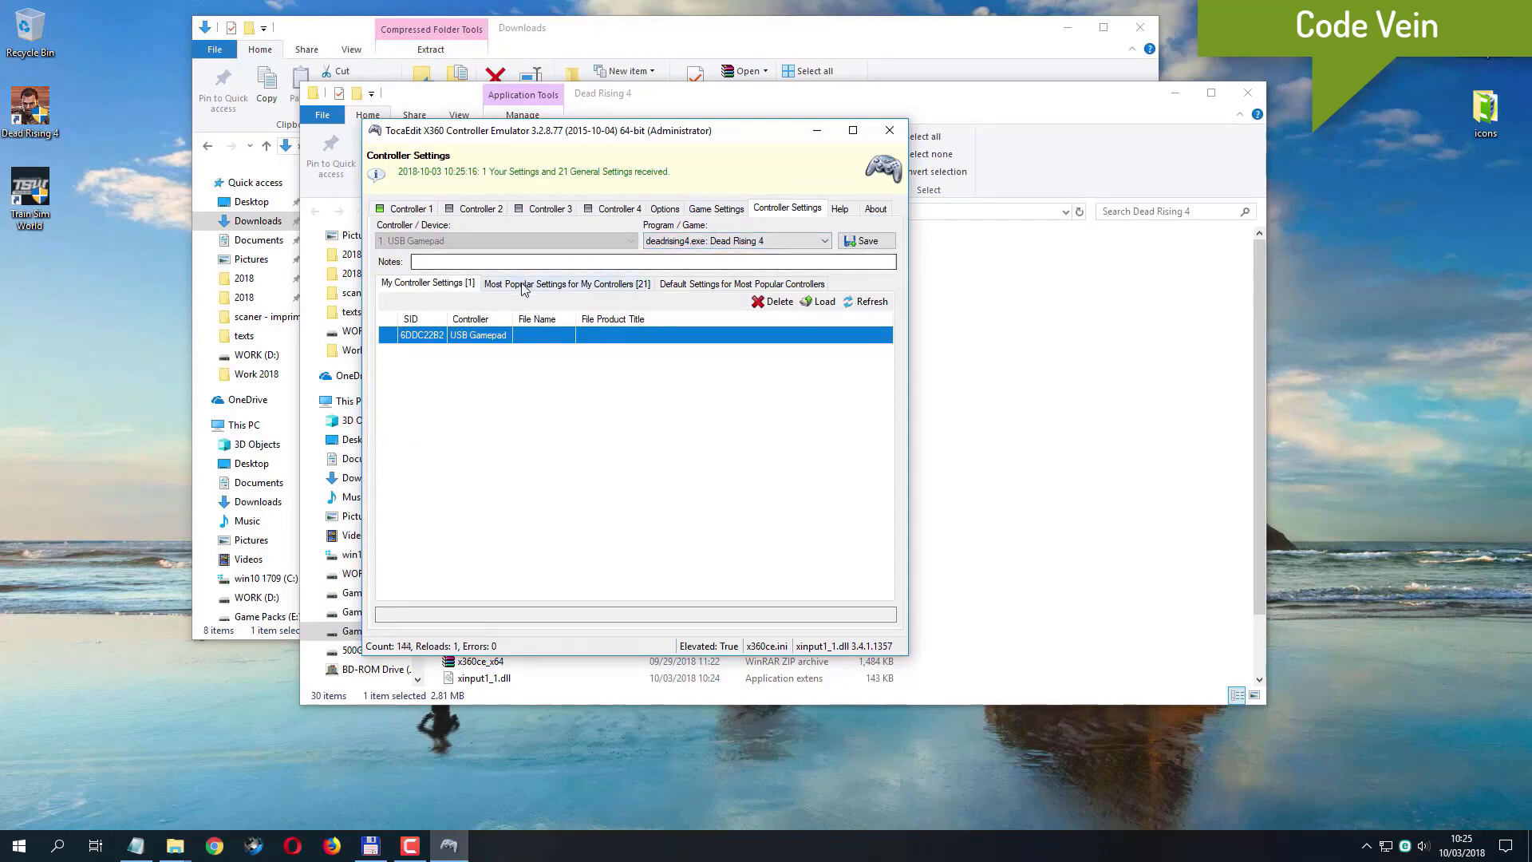
pyautogui.click(830, 241)
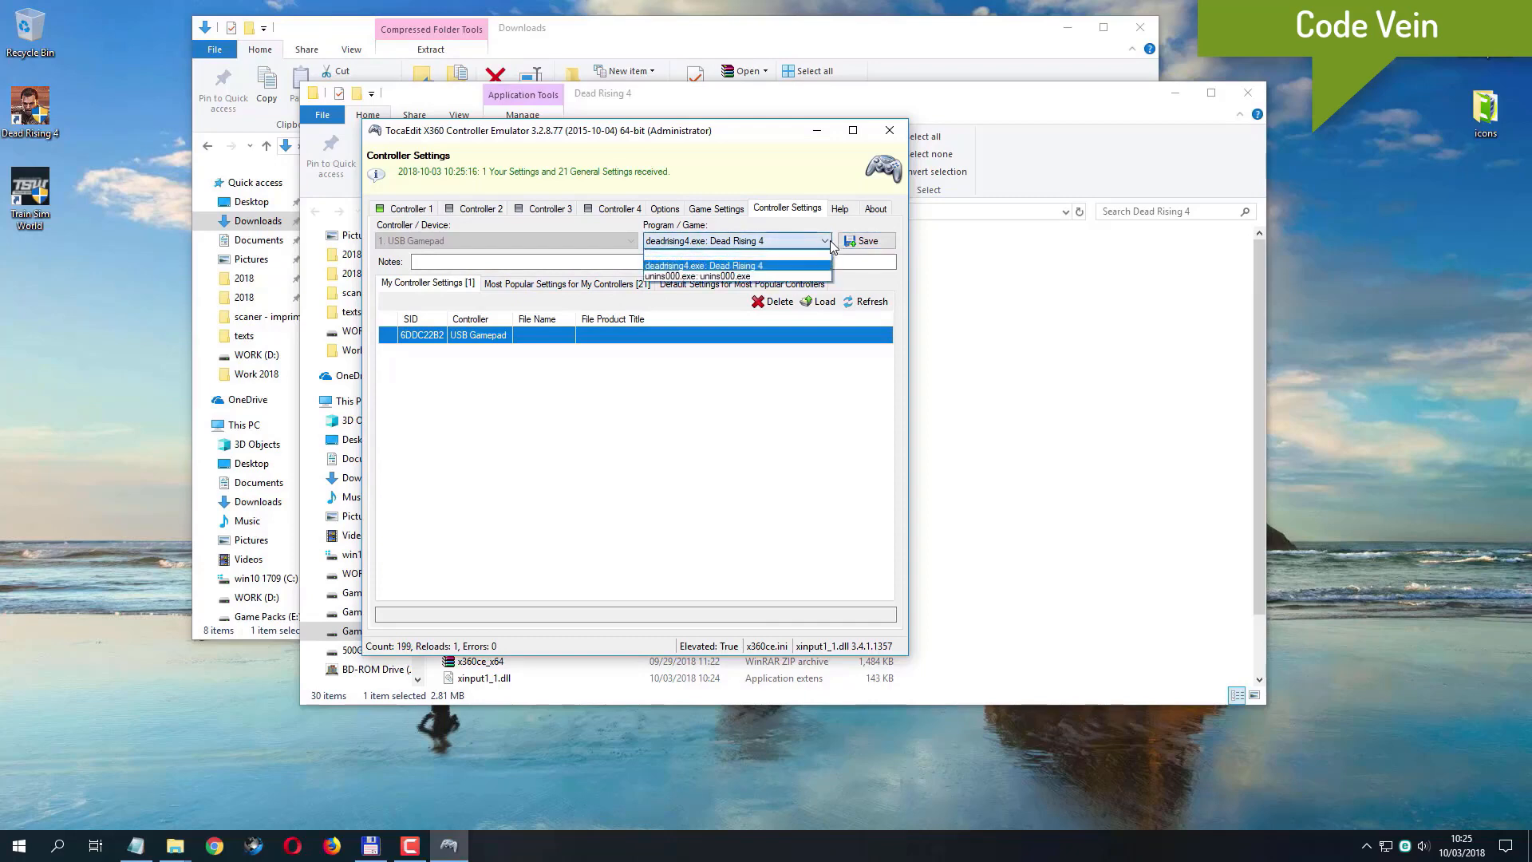
pyautogui.click(830, 241)
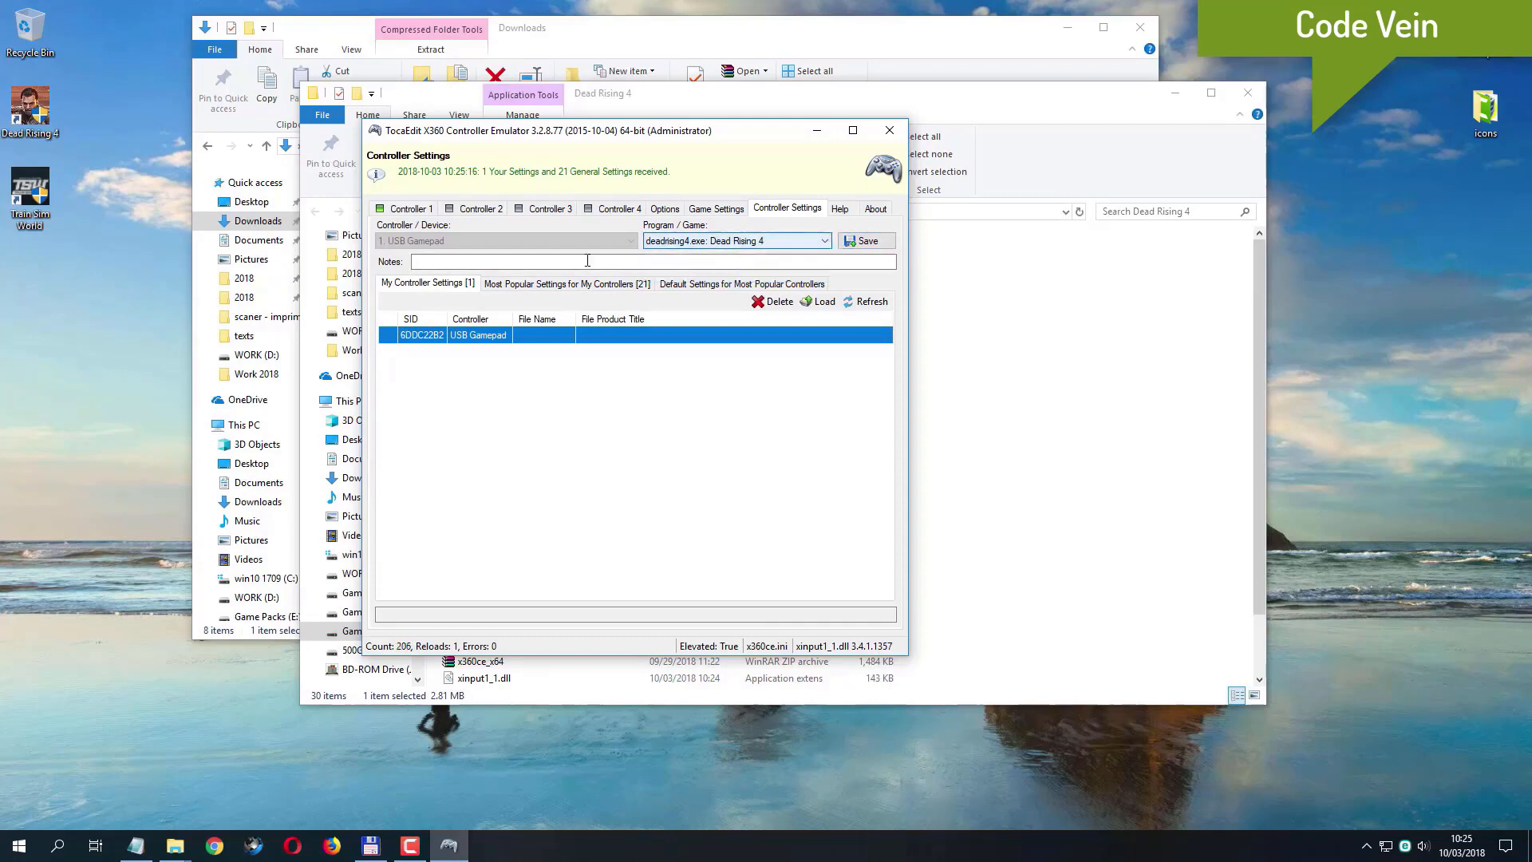
pyautogui.click(532, 286)
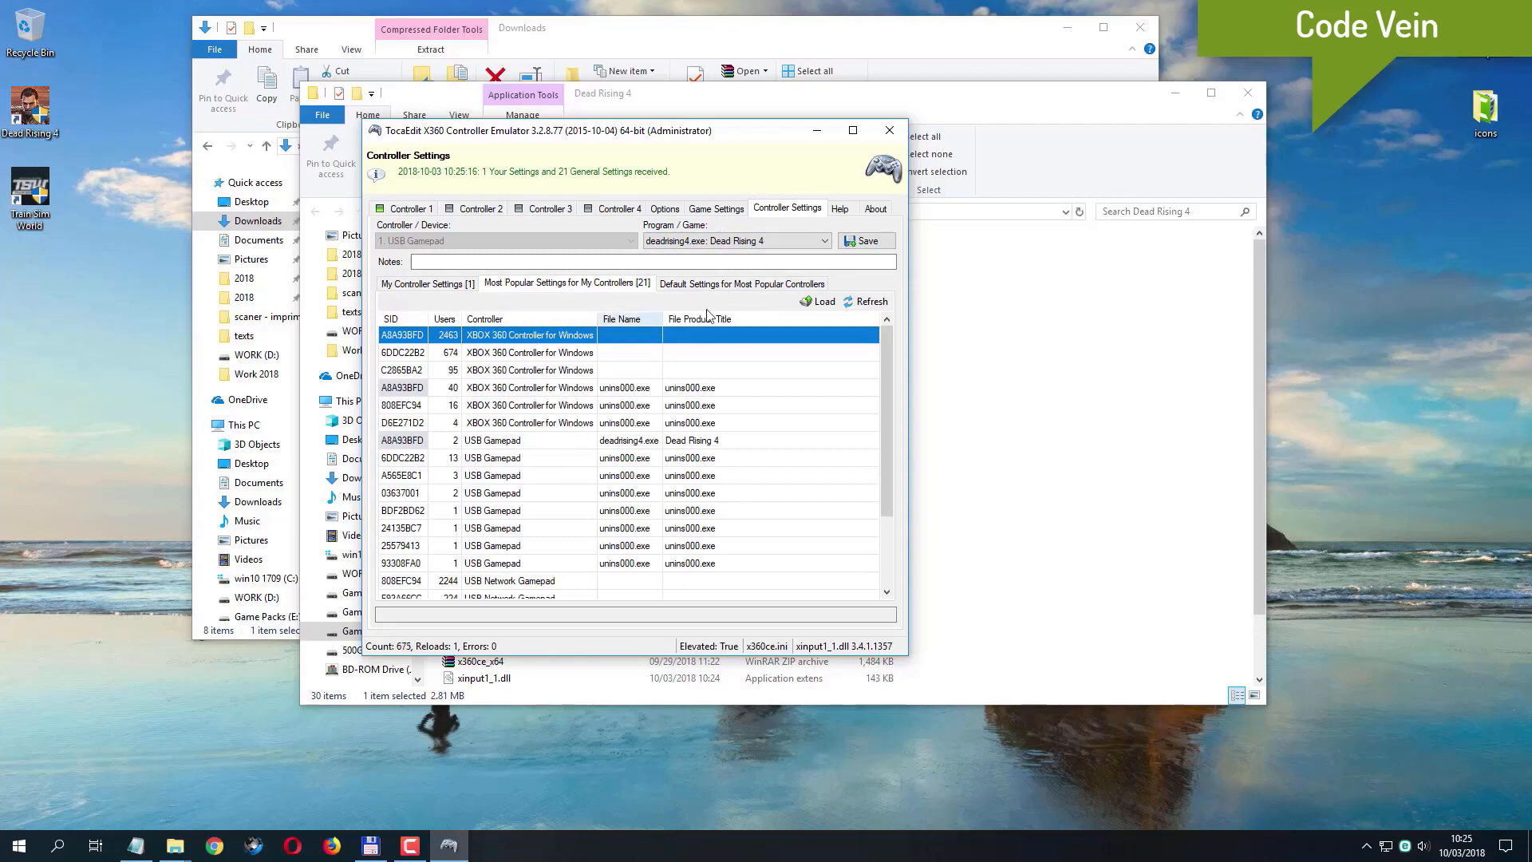
pyautogui.click(818, 303)
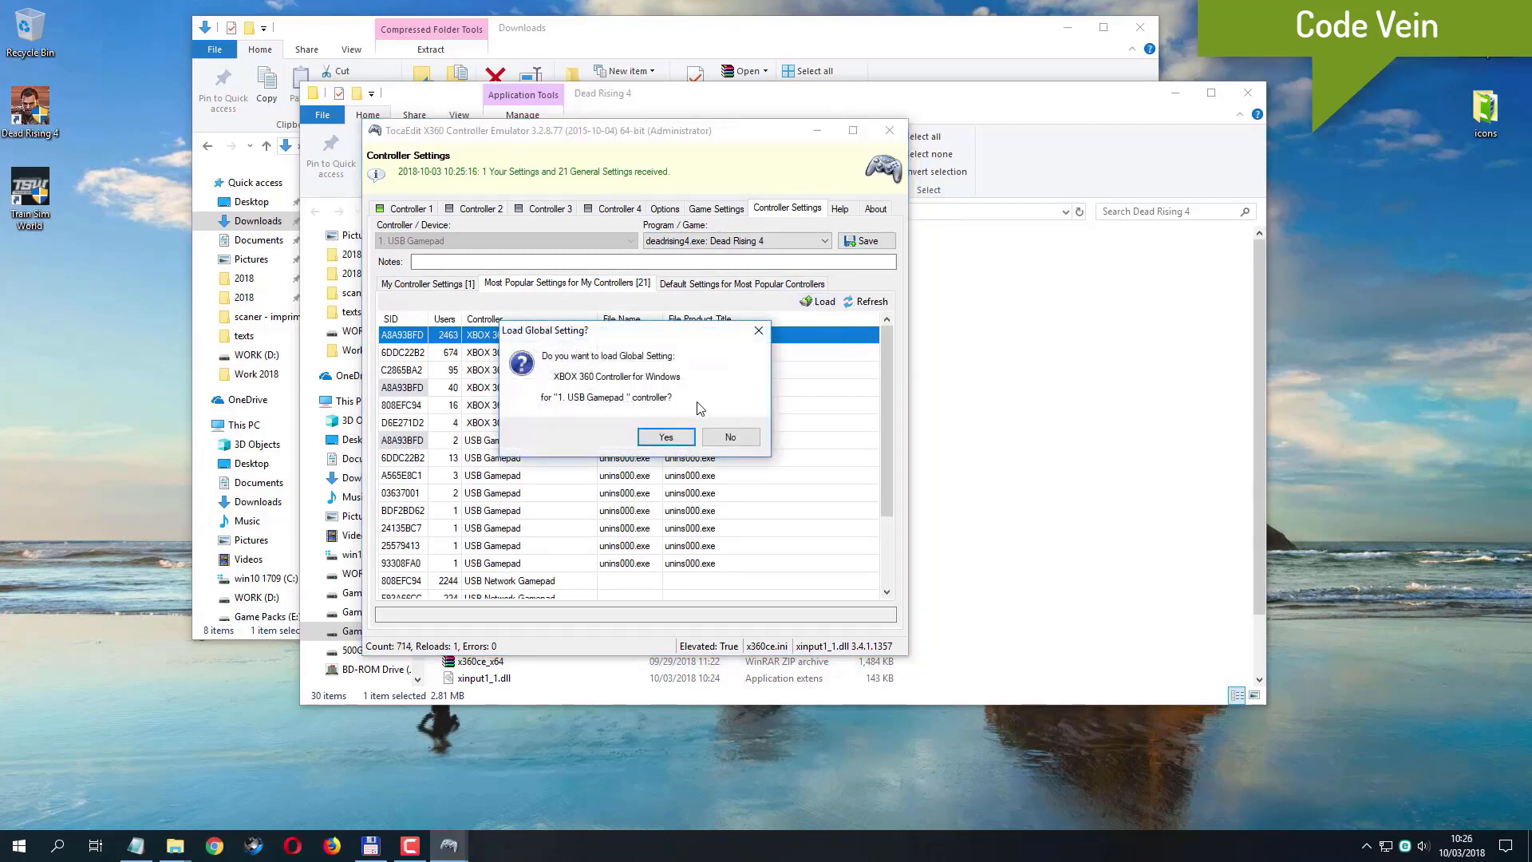
pyautogui.click(665, 438)
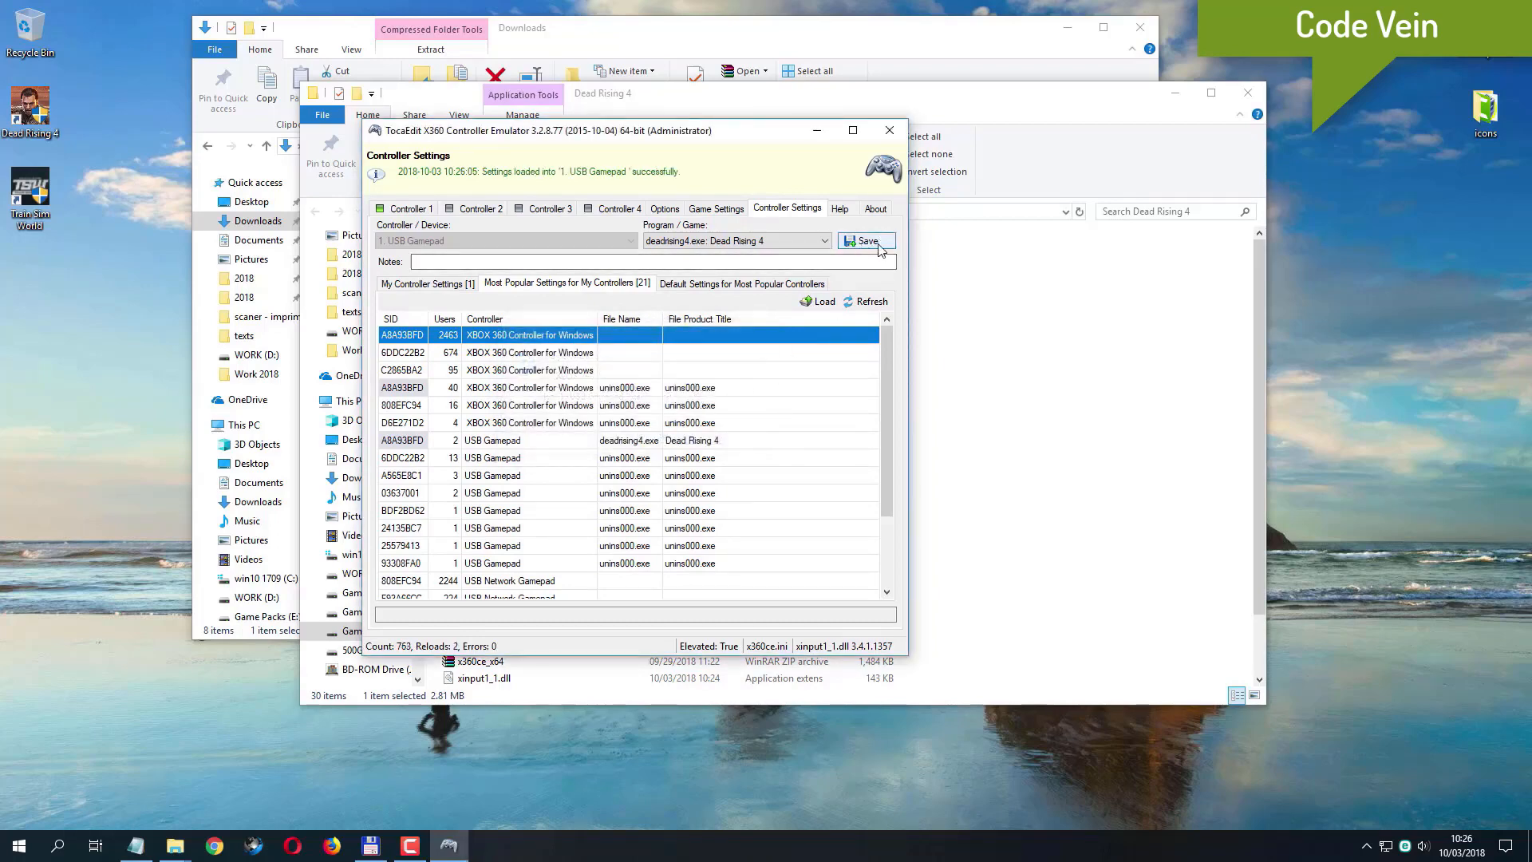
pyautogui.click(880, 249)
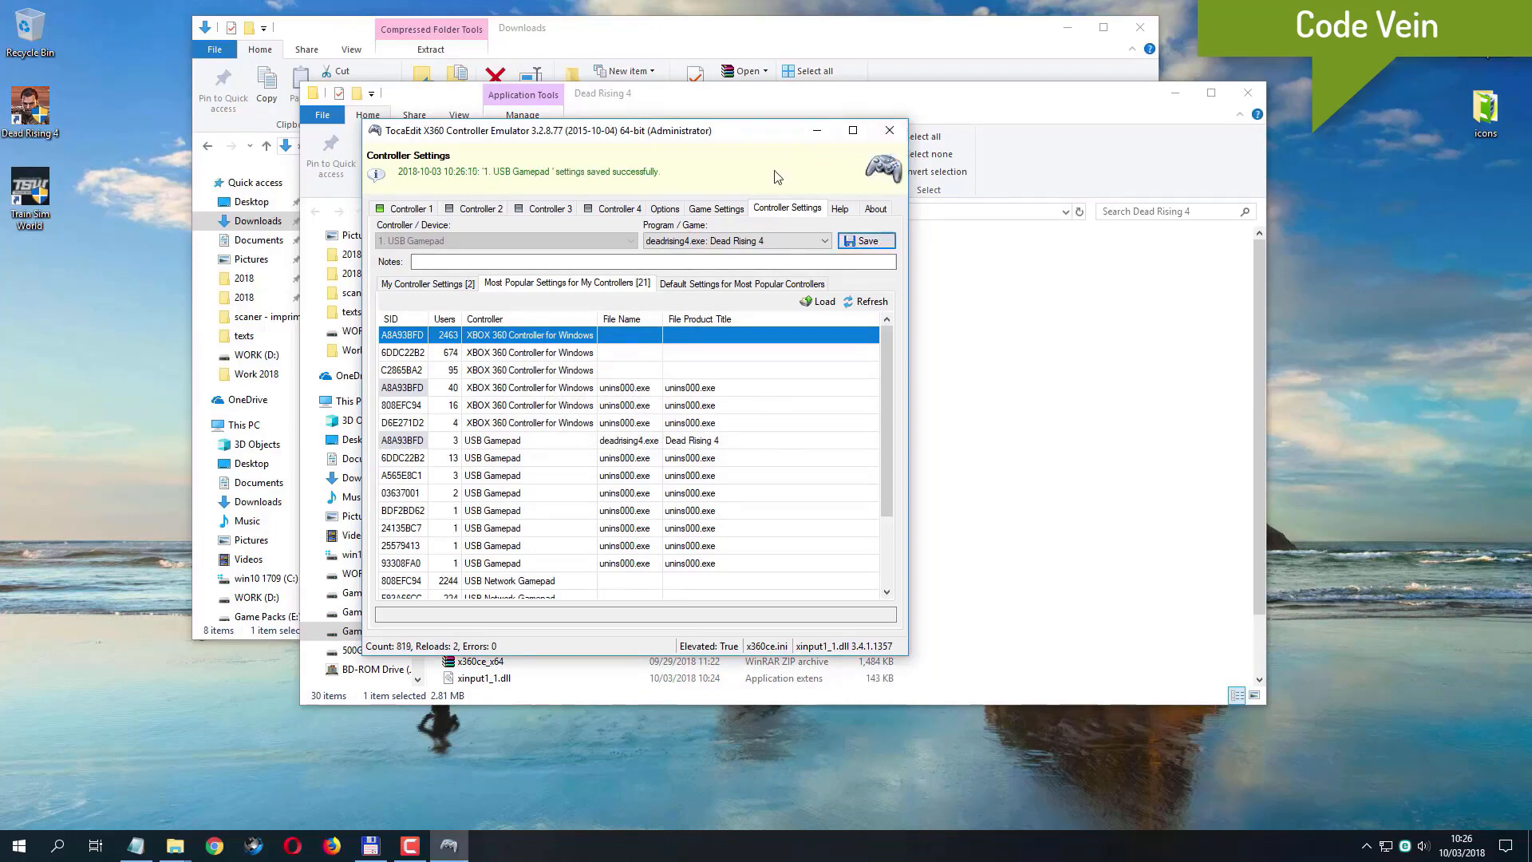
# - Close the emulator from its game settings and run x360ce_x64 from the Dead Rising 4 folder as administrator again
pyautogui.click(702, 209)
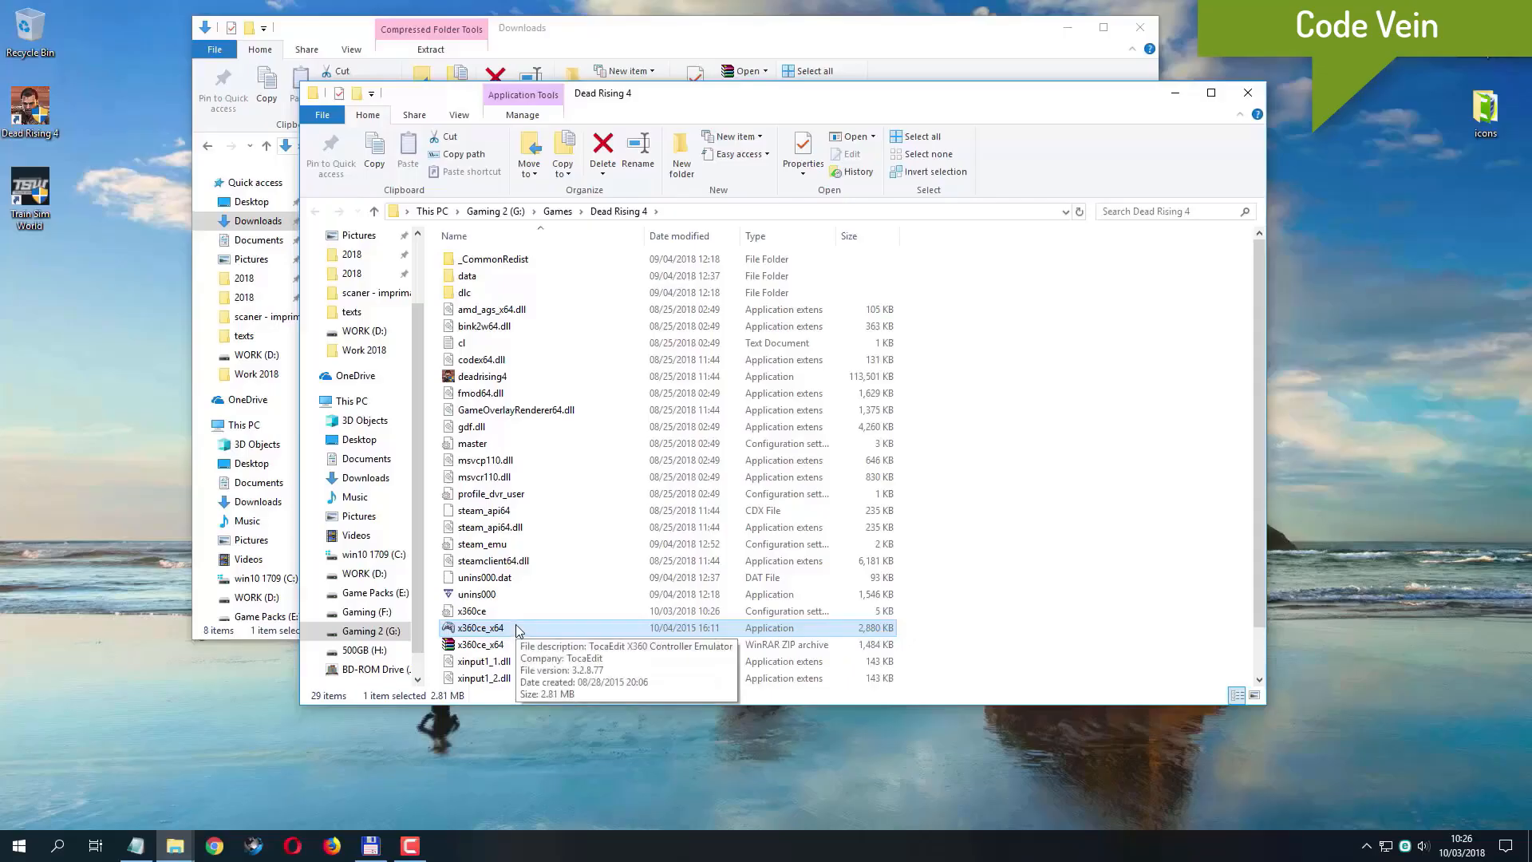
pyautogui.rightClick(516, 629)
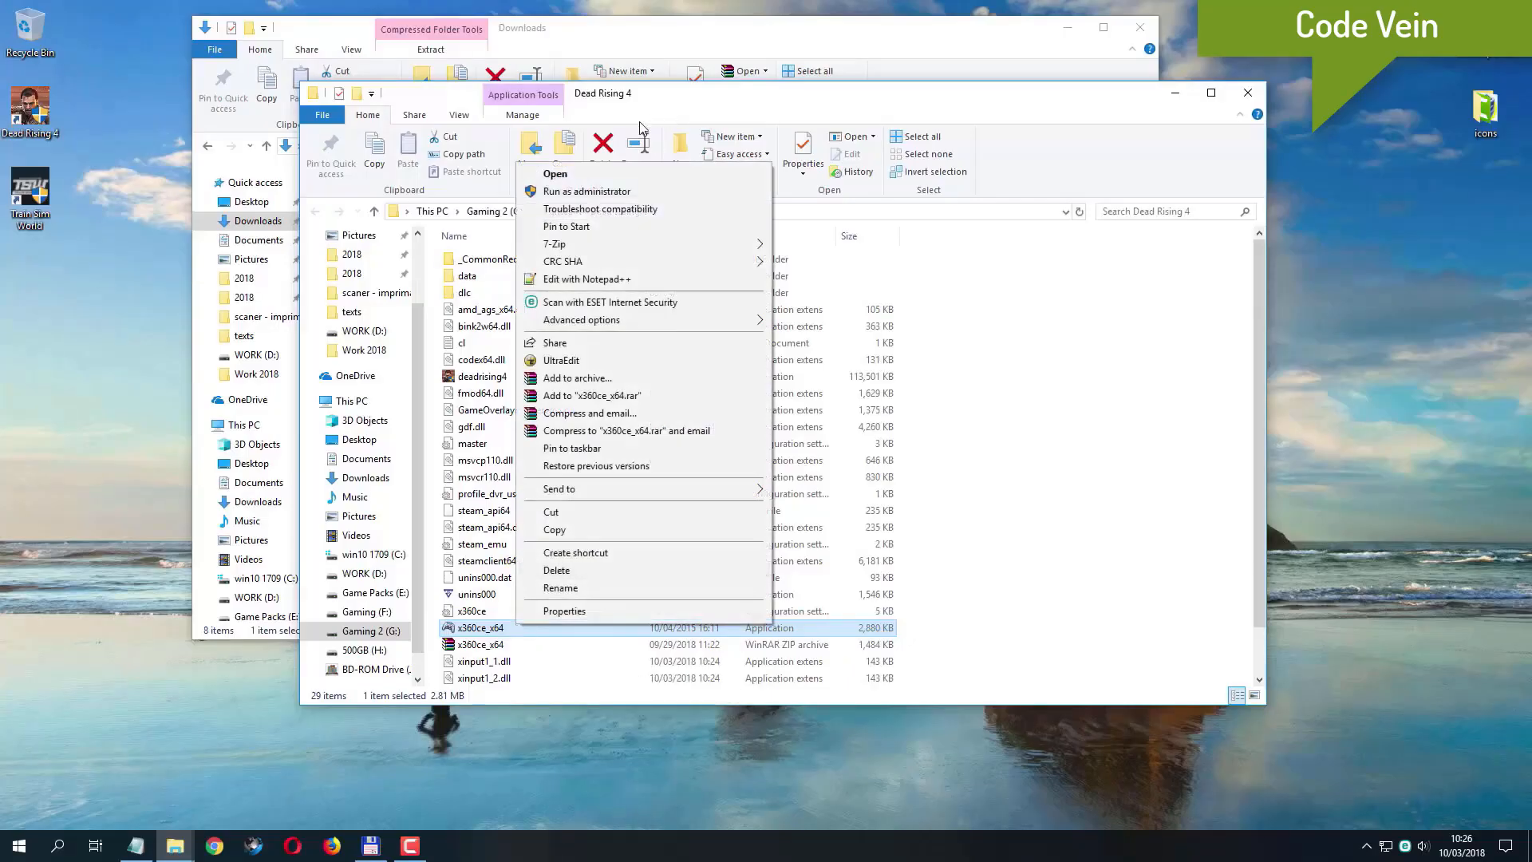
pyautogui.click(608, 192)
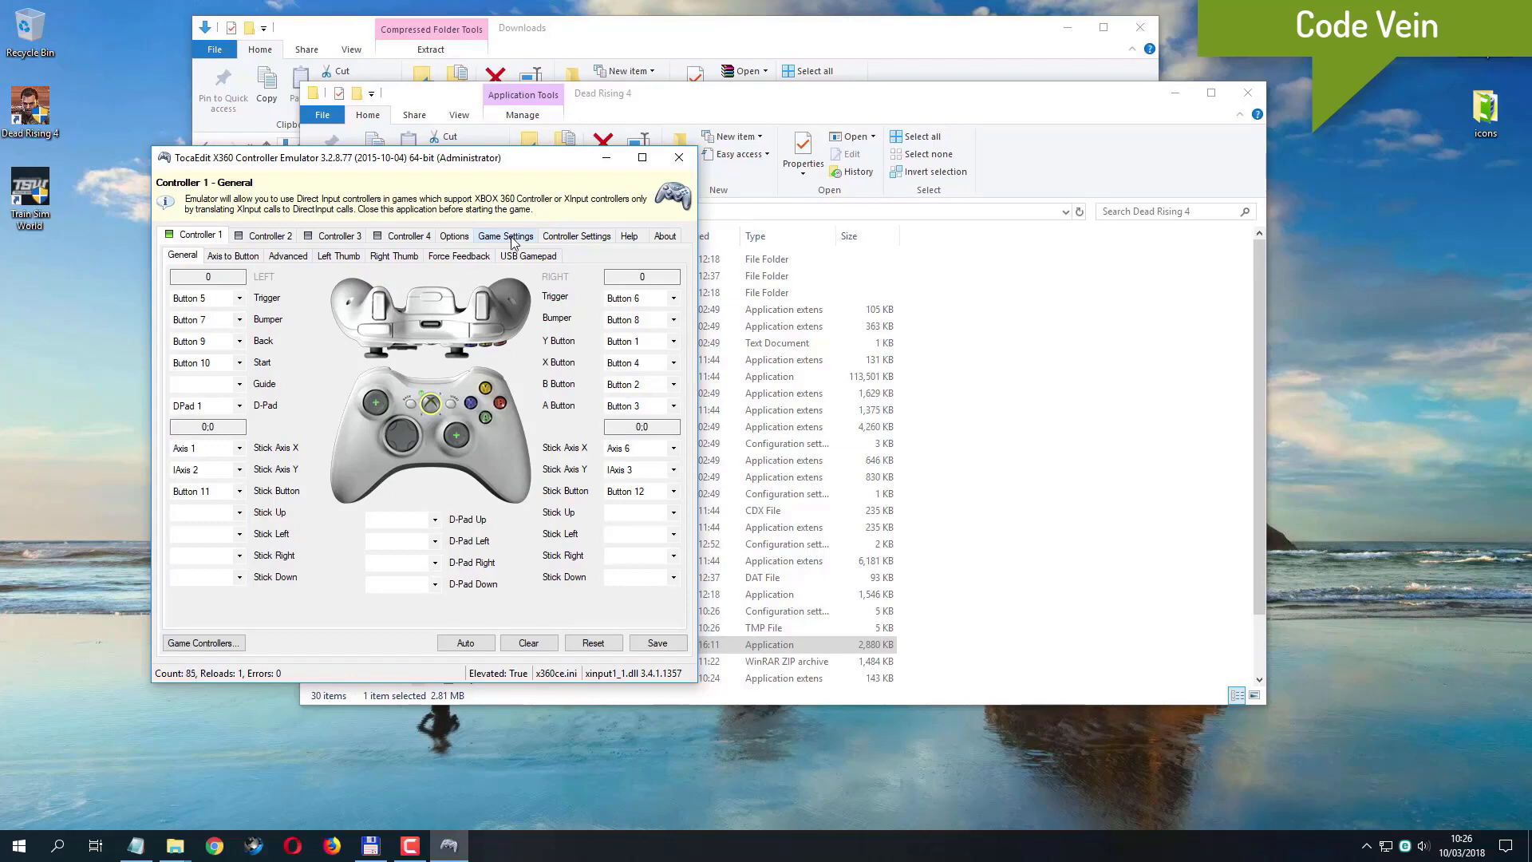
# - In the game settings of x360ce_x64.exe, switch all XInput files and the DInput file from 64-bit to 32-bit
pyautogui.click(507, 237)
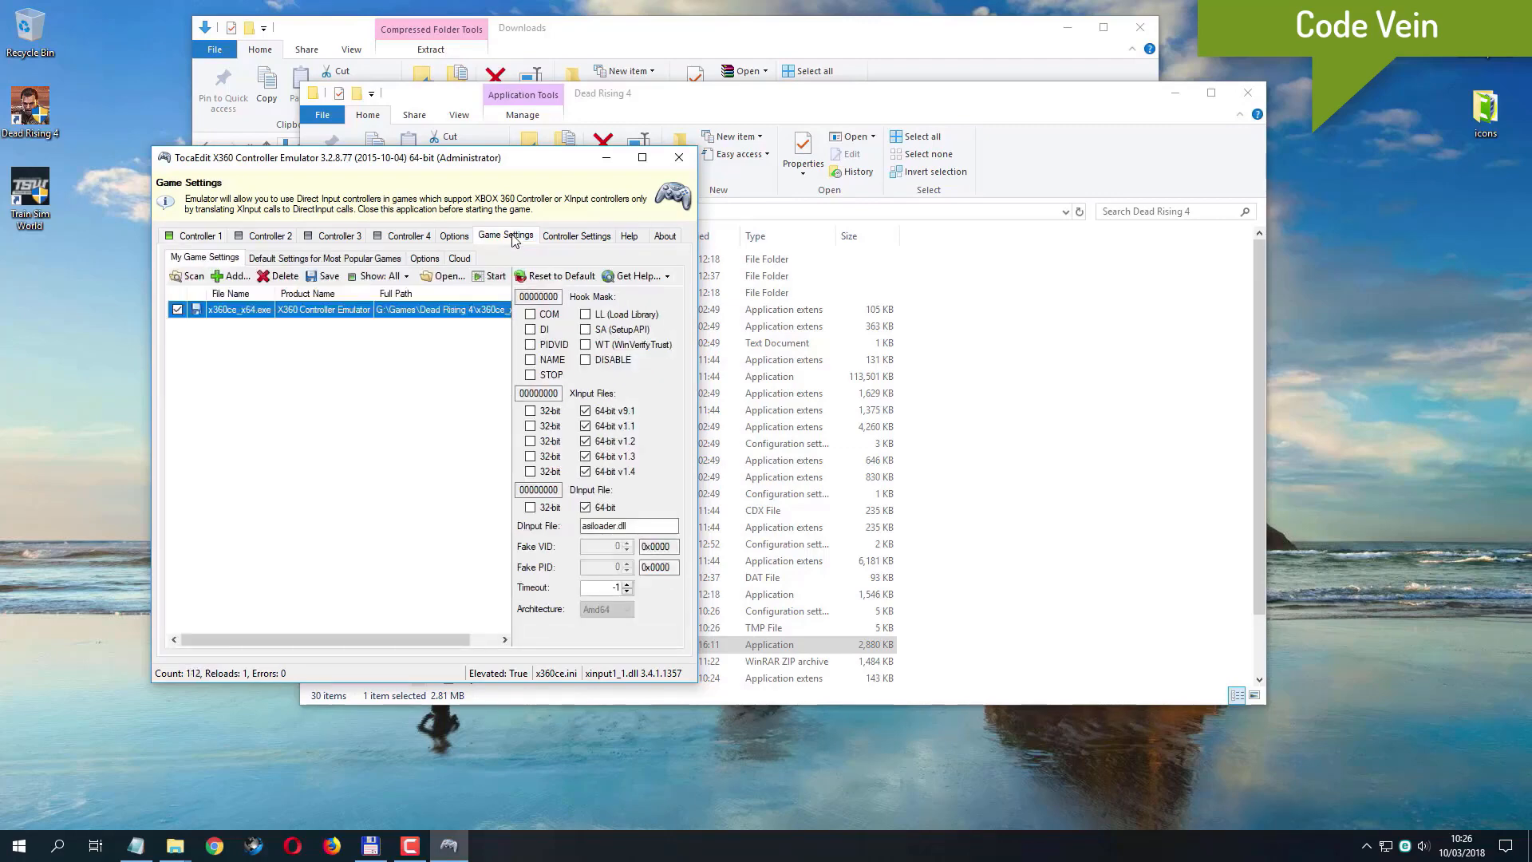
pyautogui.click(585, 410)
pyautogui.click(530, 410)
pyautogui.click(531, 427)
pyautogui.click(531, 456)
pyautogui.click(530, 471)
pyautogui.click(531, 508)
# - Enable the COM, DI, PIDVID, NAME, LL, SA and WT hook masks for x360ce_x64.exe, save the game settings and close the emulator
pyautogui.click(551, 314)
pyautogui.click(547, 329)
pyautogui.click(549, 346)
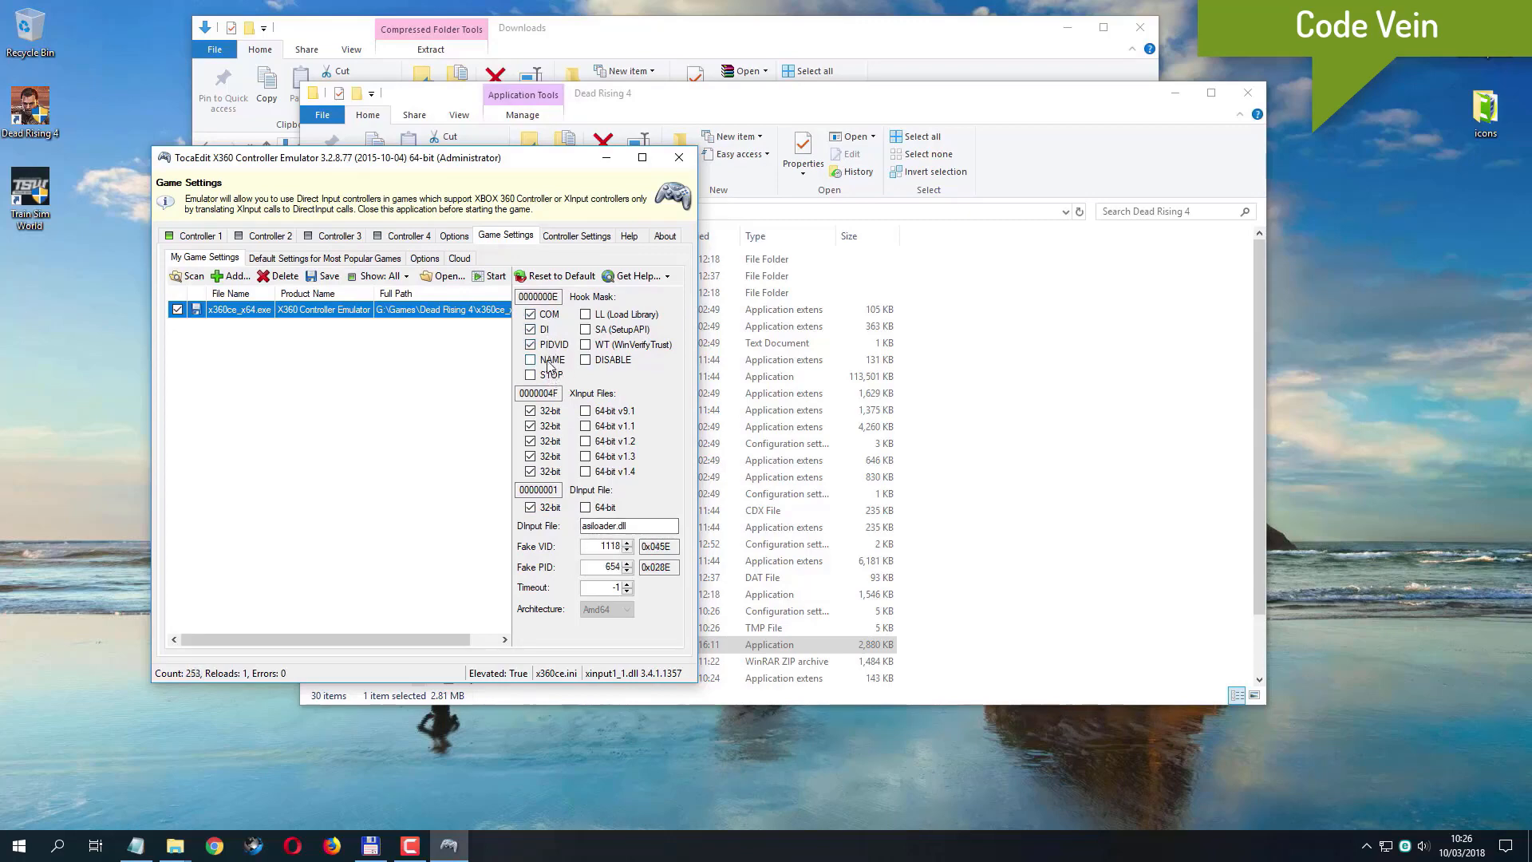
pyautogui.click(548, 363)
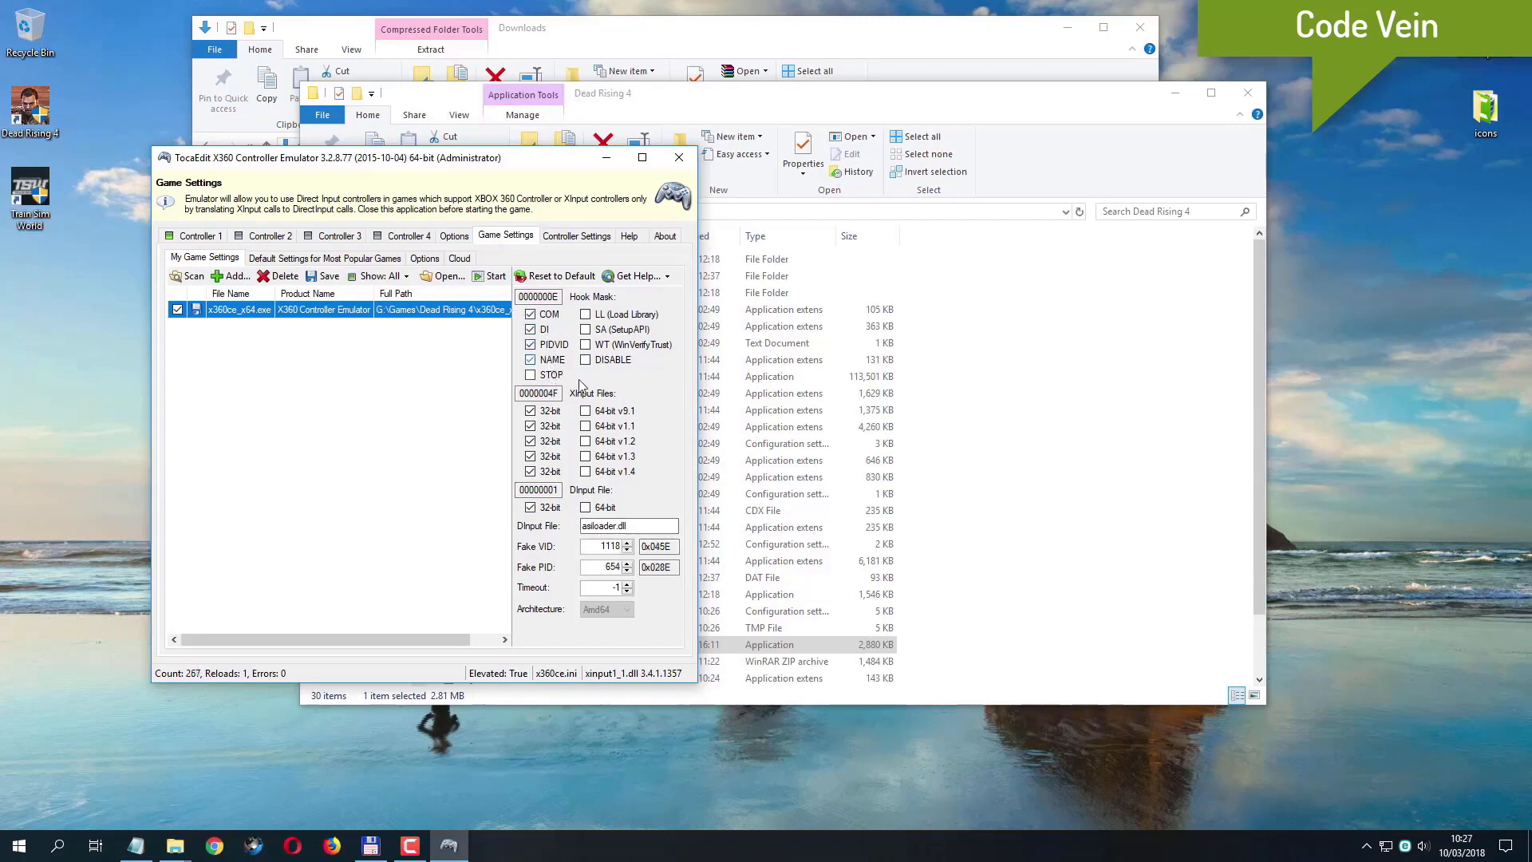
pyautogui.click(616, 315)
pyautogui.click(618, 331)
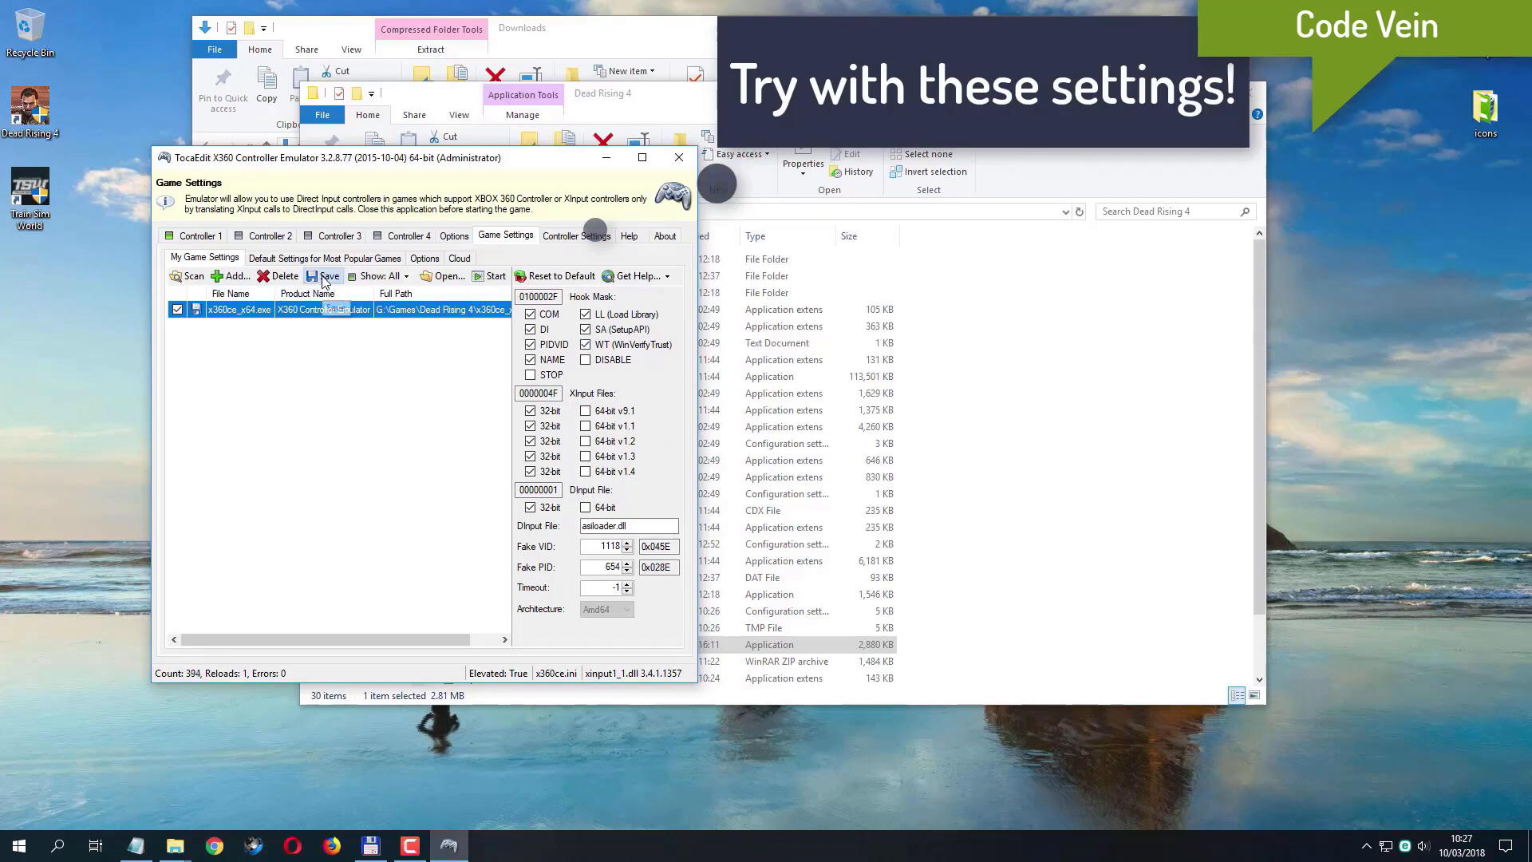
pyautogui.click(679, 158)
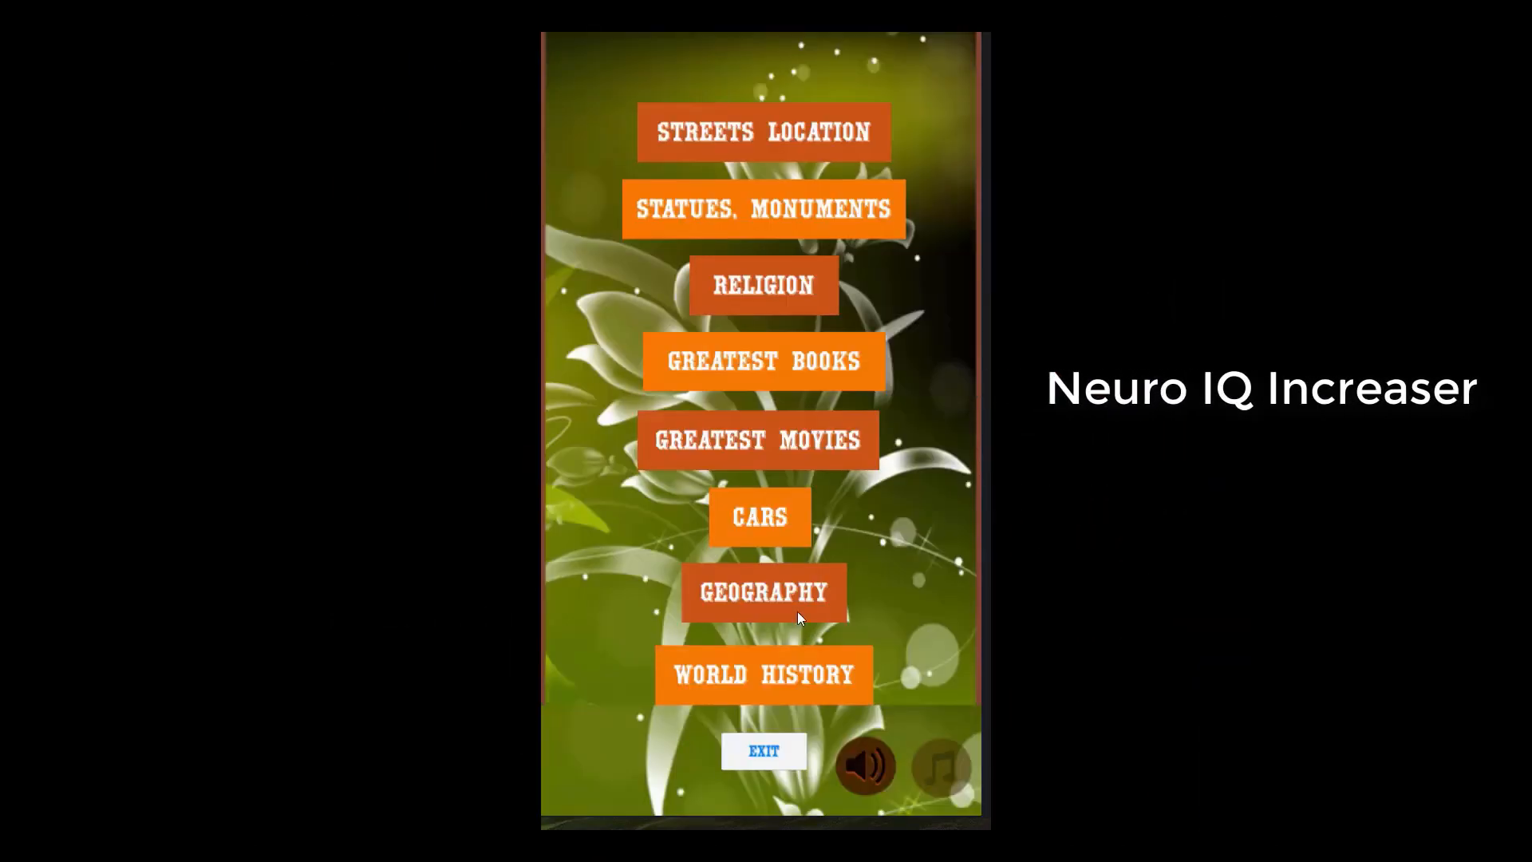
pyautogui.click(787, 540)
pyautogui.click(644, 779)
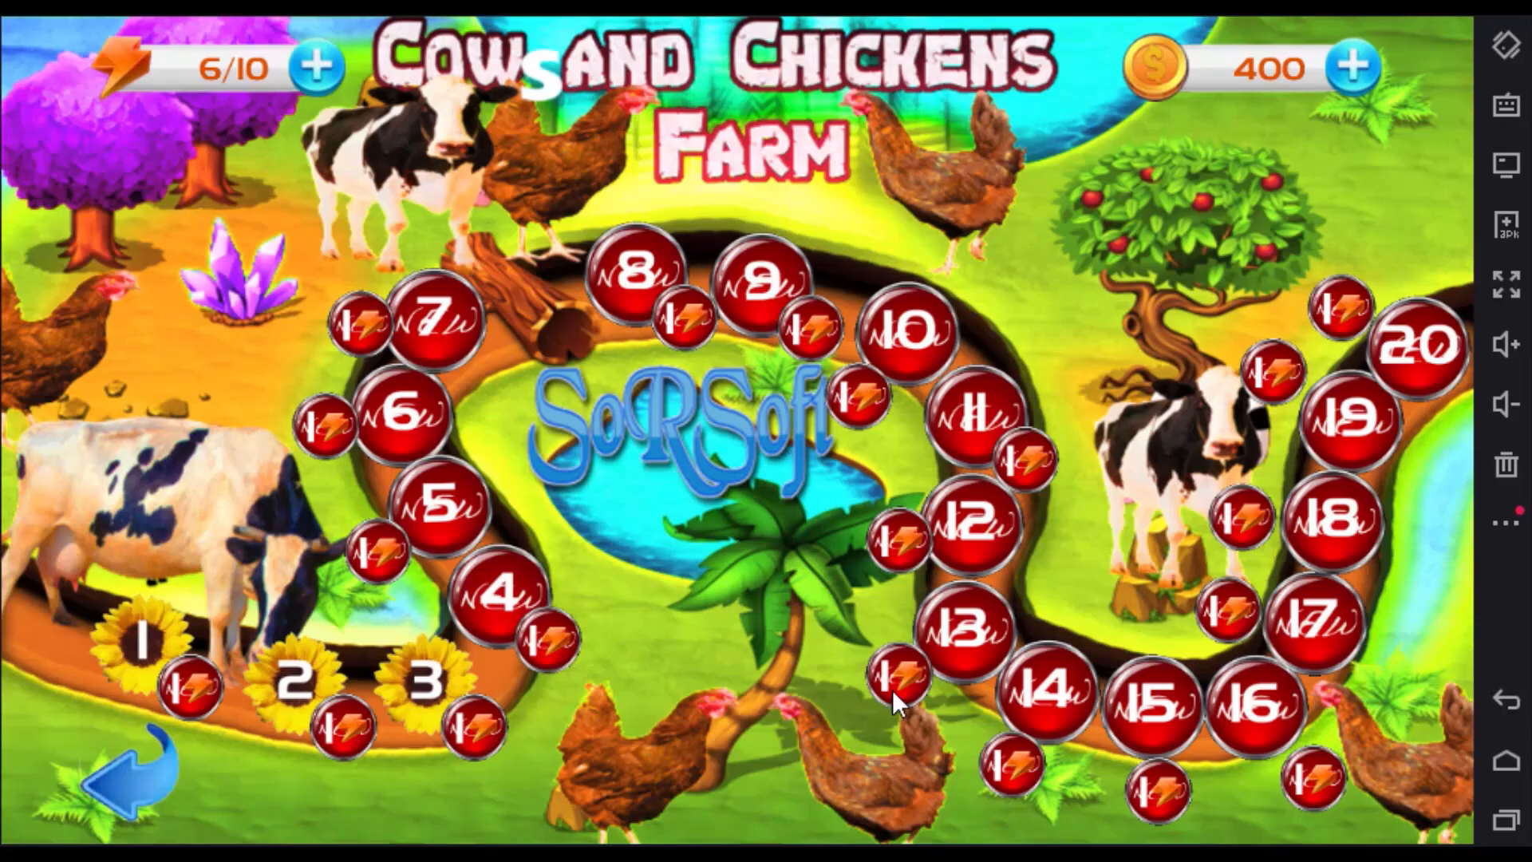
pyautogui.click(434, 688)
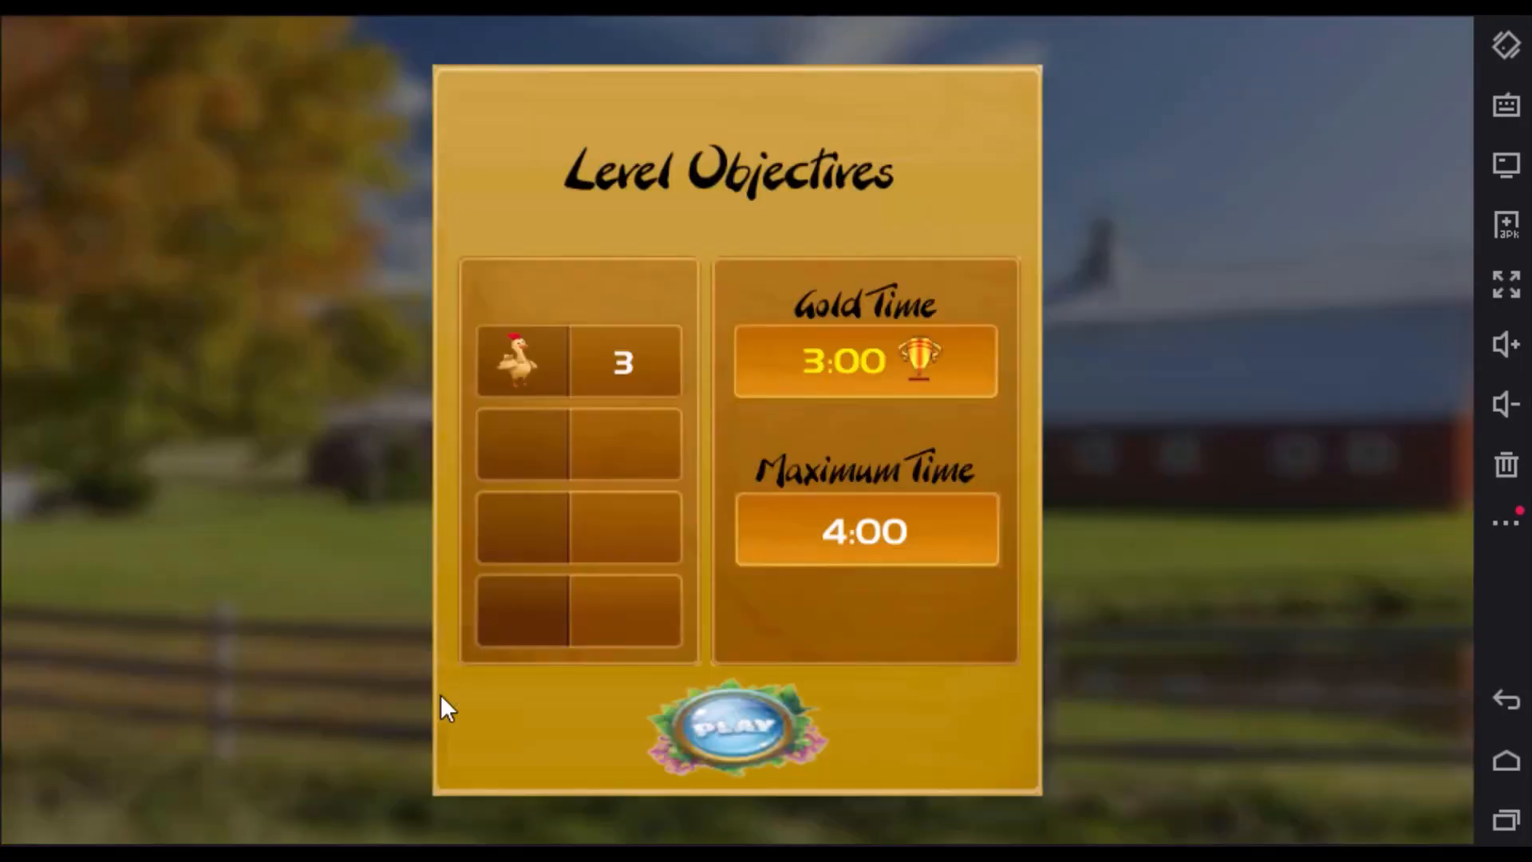
pyautogui.click(760, 722)
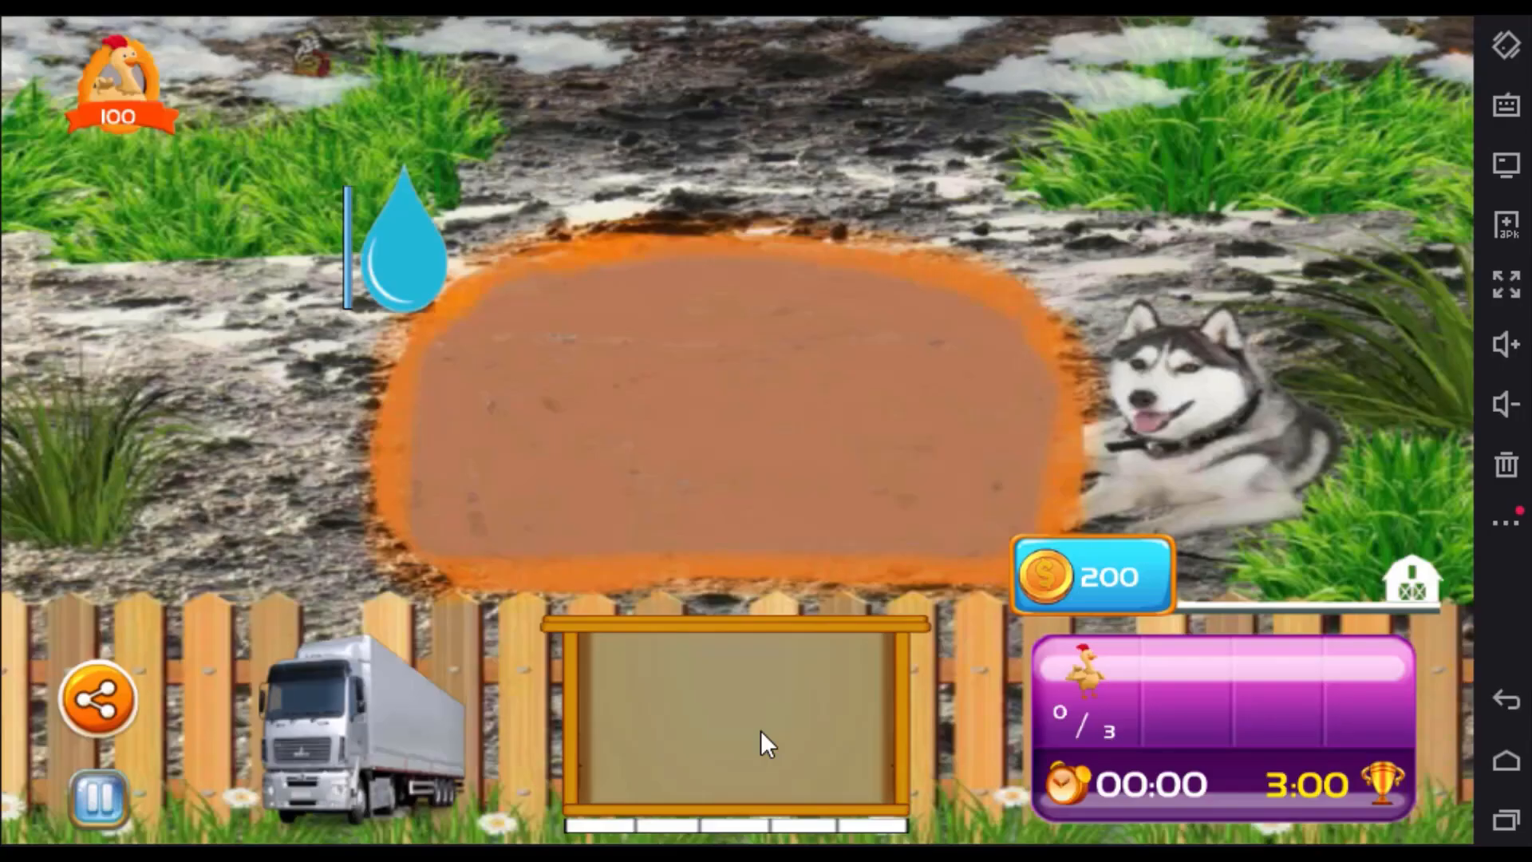
pyautogui.click(136, 98)
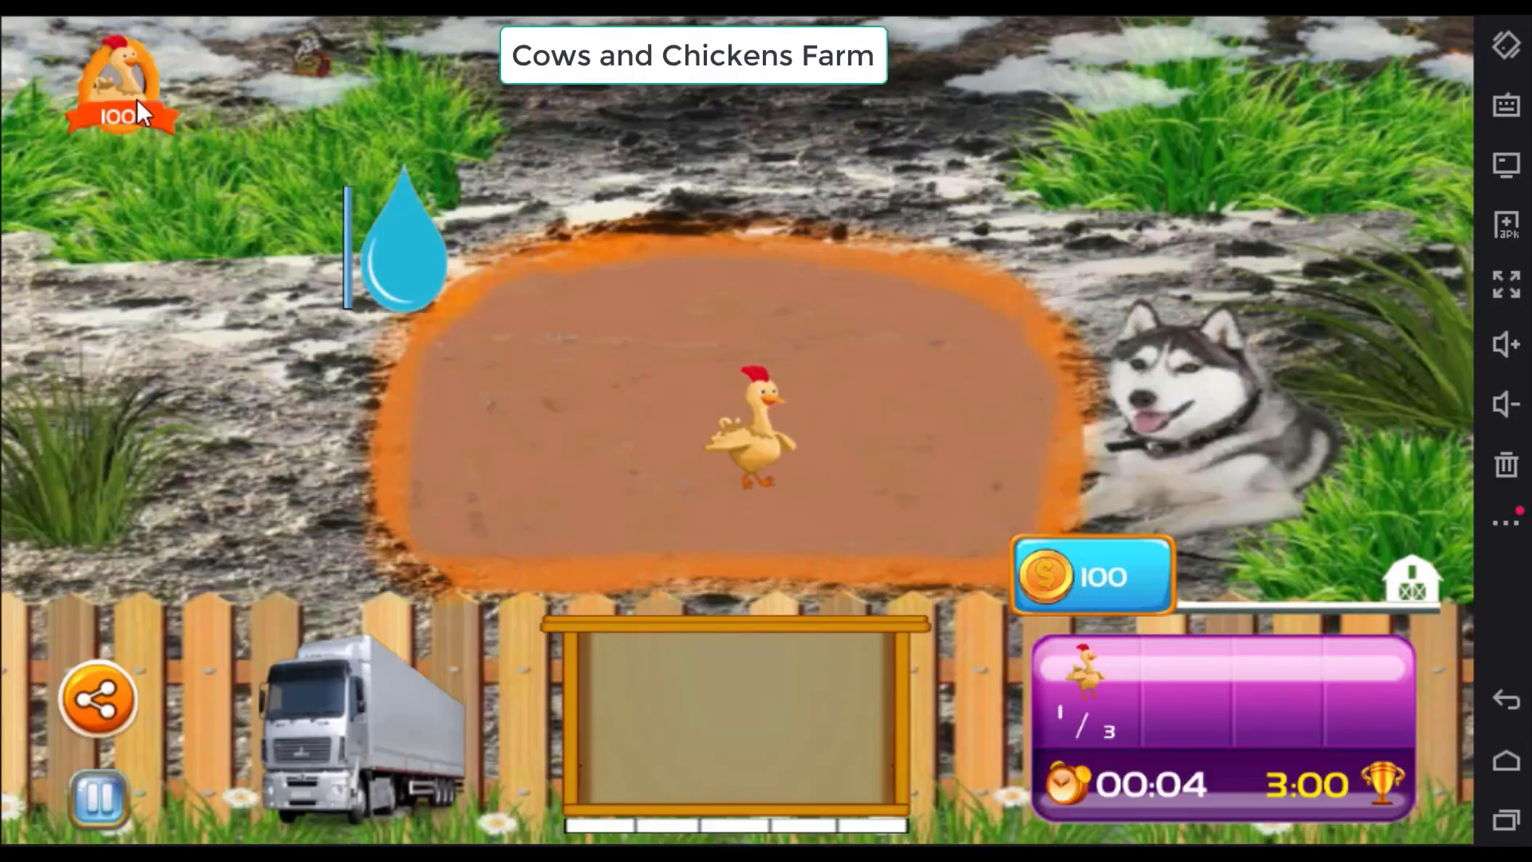
pyautogui.click(120, 112)
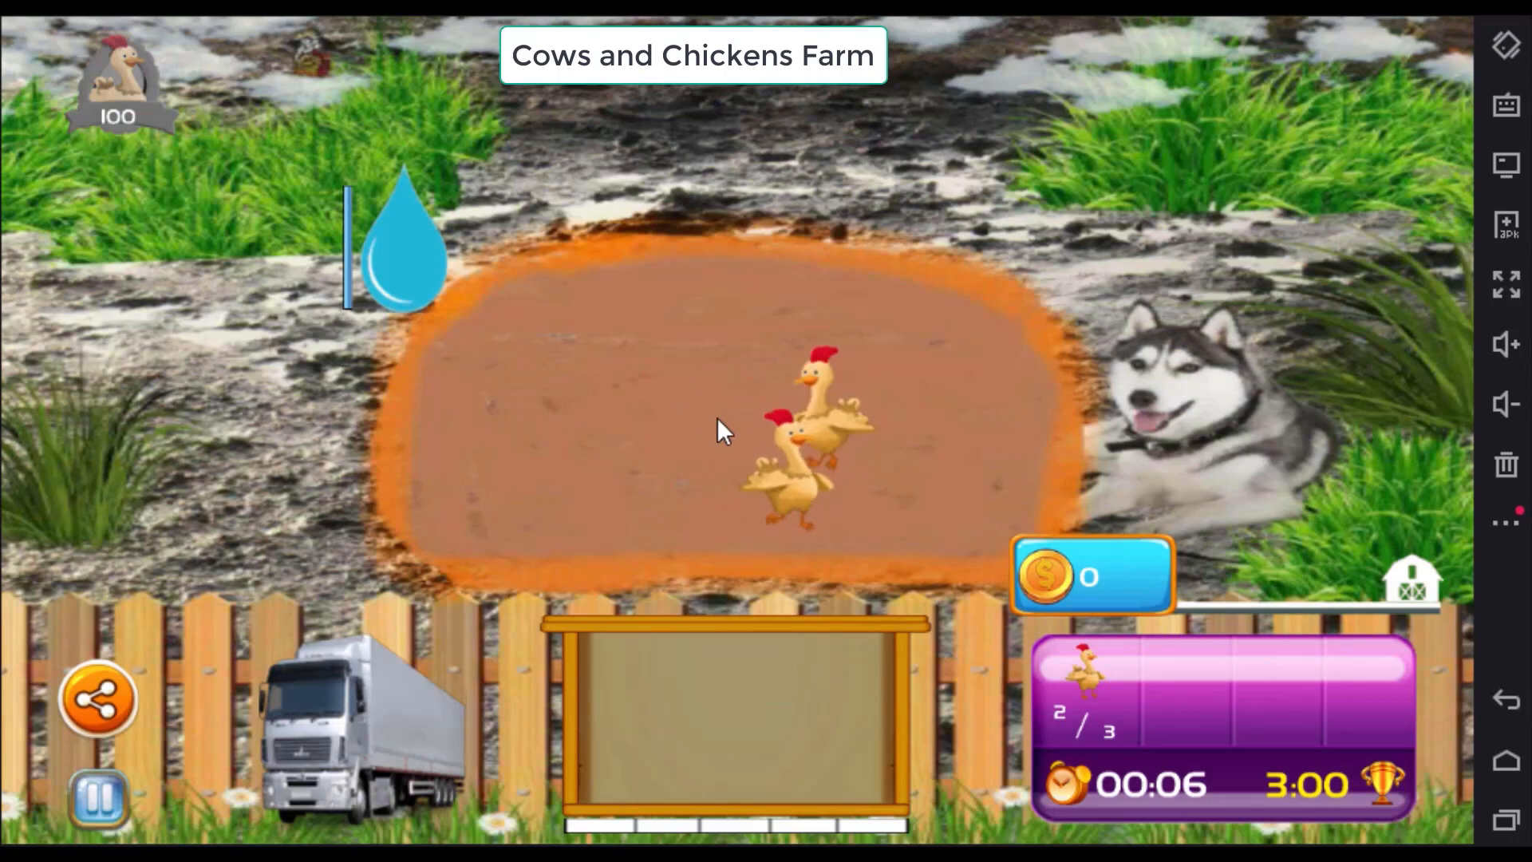
pyautogui.click(716, 418)
pyautogui.click(906, 424)
pyautogui.click(832, 317)
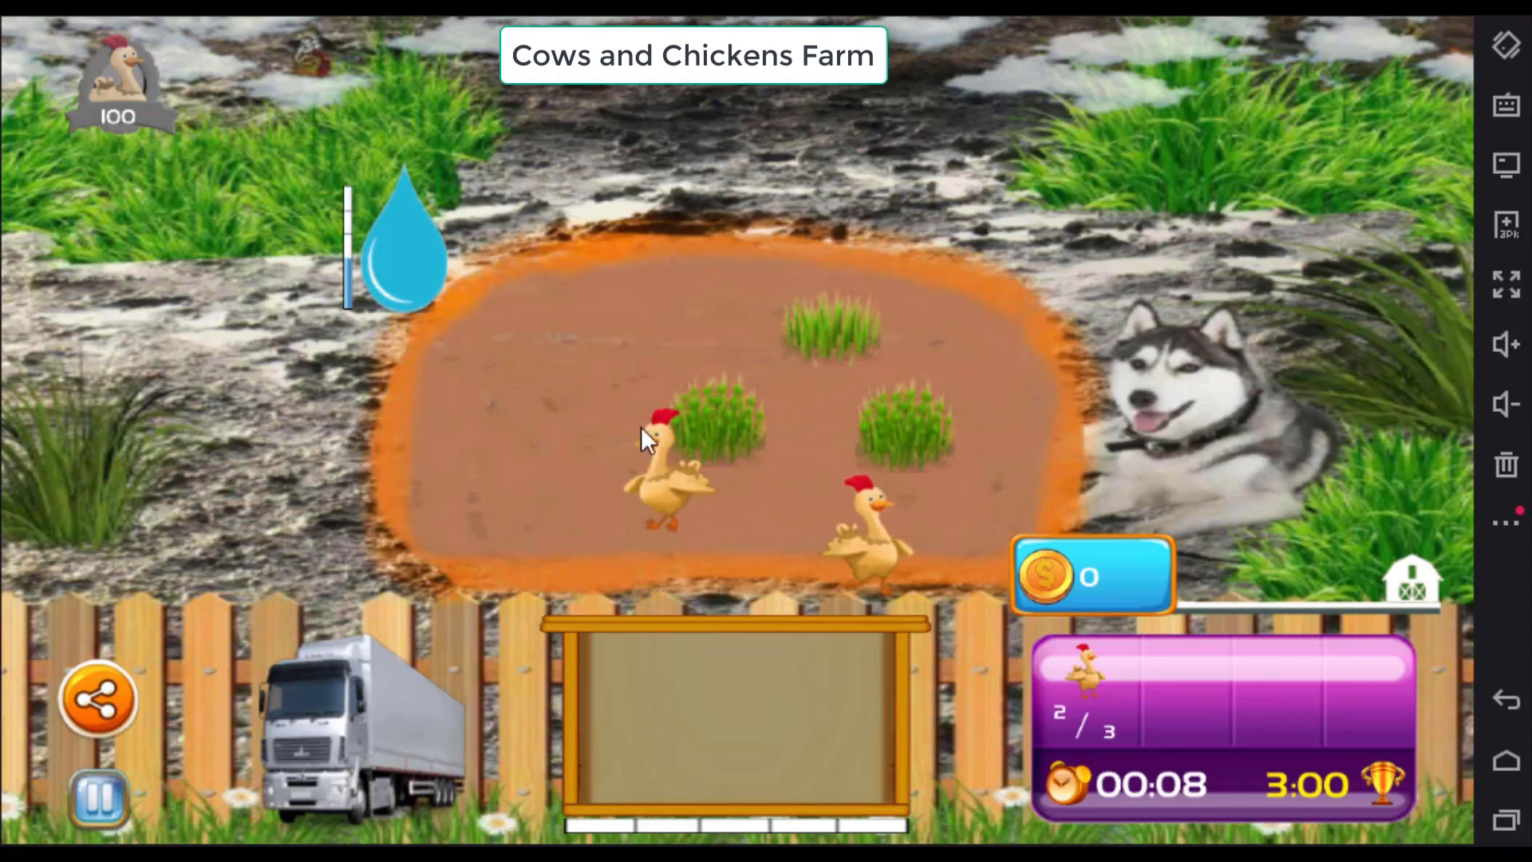
pyautogui.click(539, 351)
pyautogui.click(555, 501)
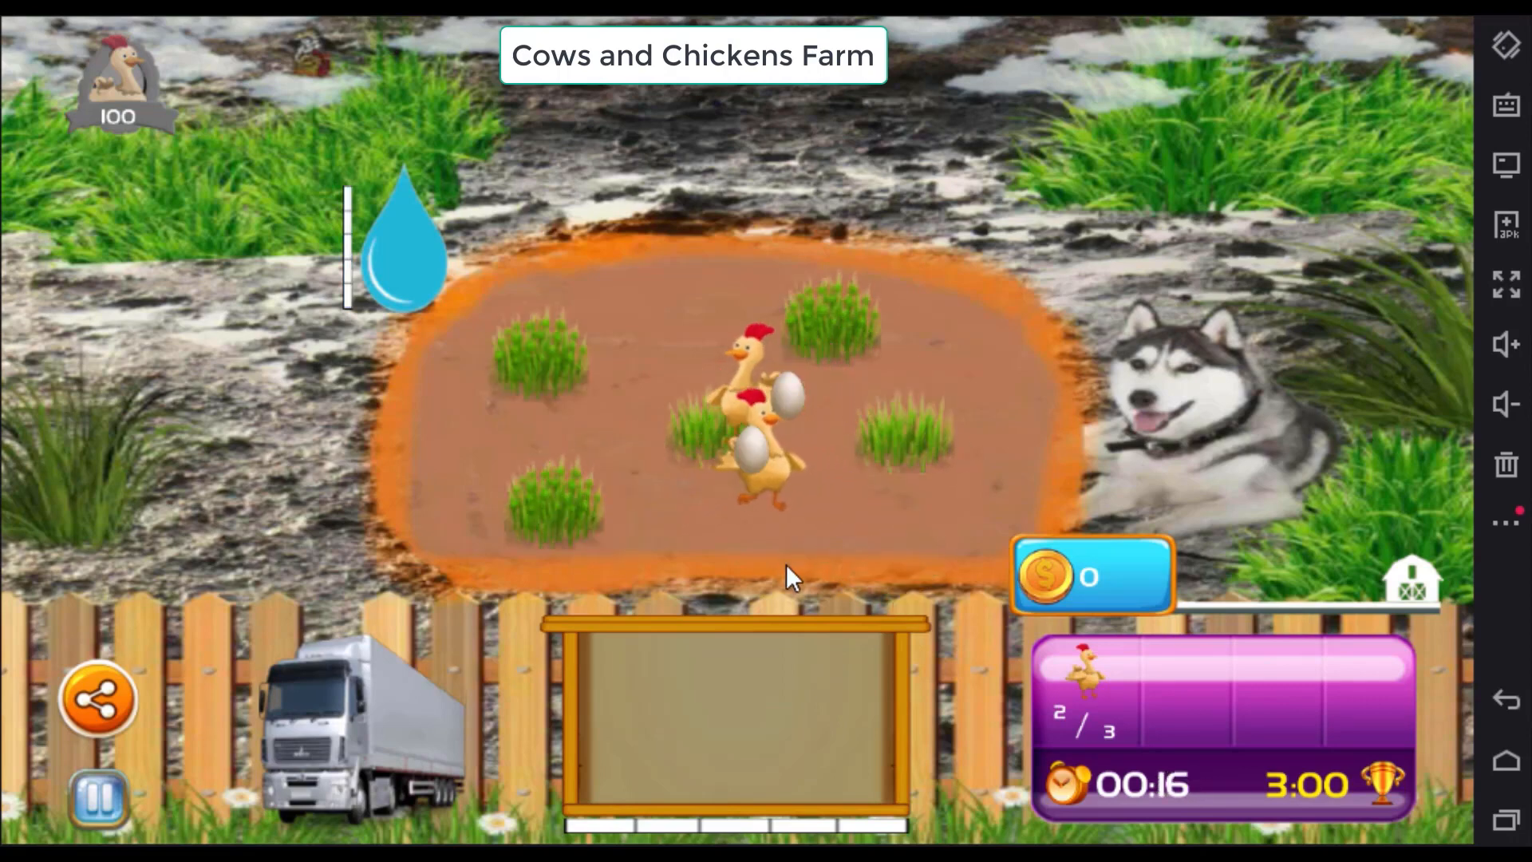
pyautogui.click(751, 444)
pyautogui.click(790, 393)
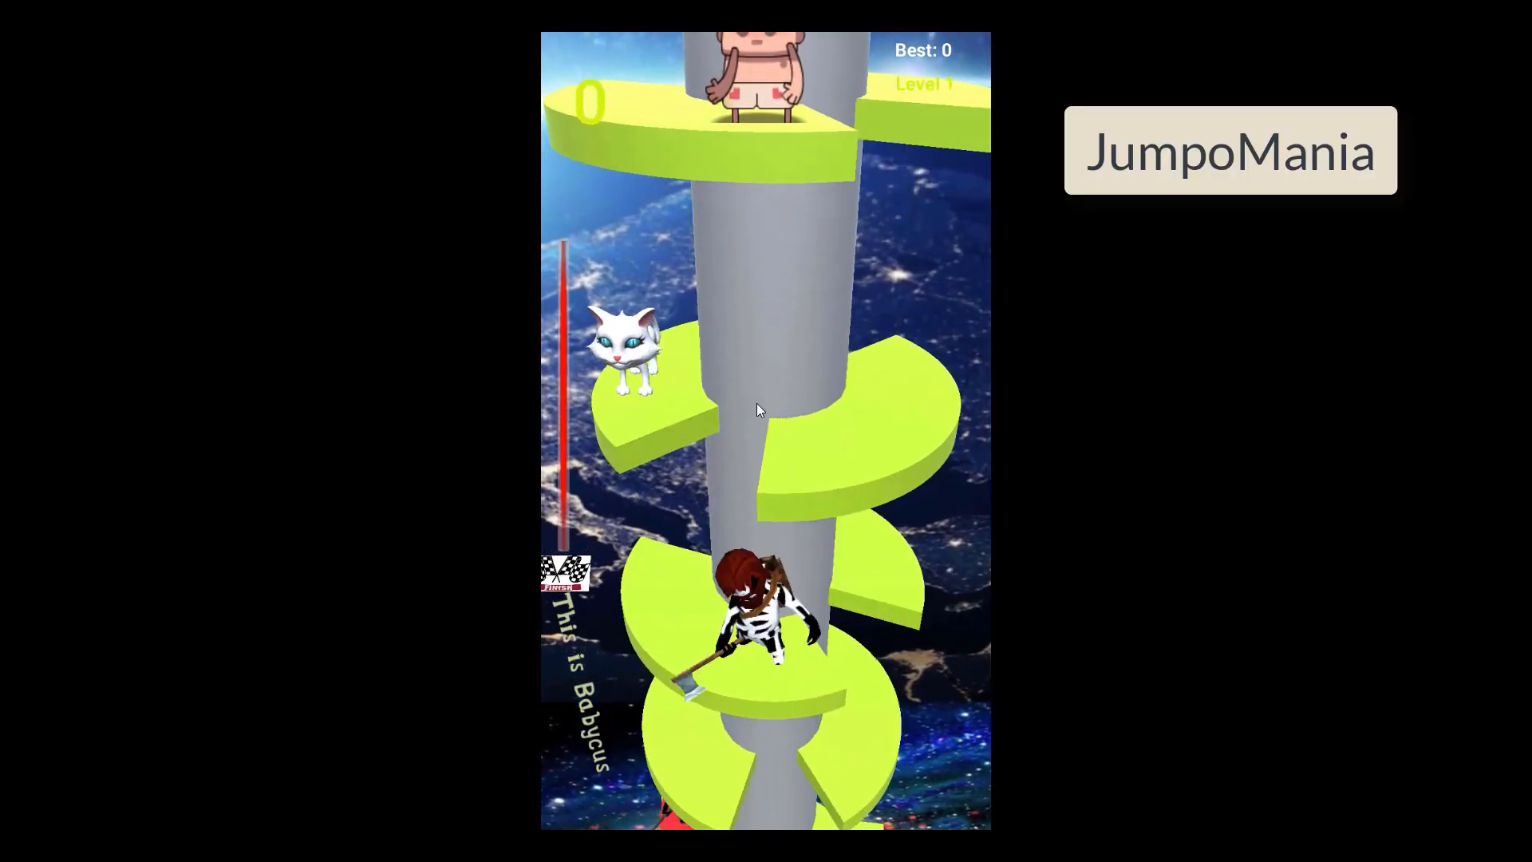
pyautogui.moveTo(757, 404); pyautogui.dragTo(747, 470)
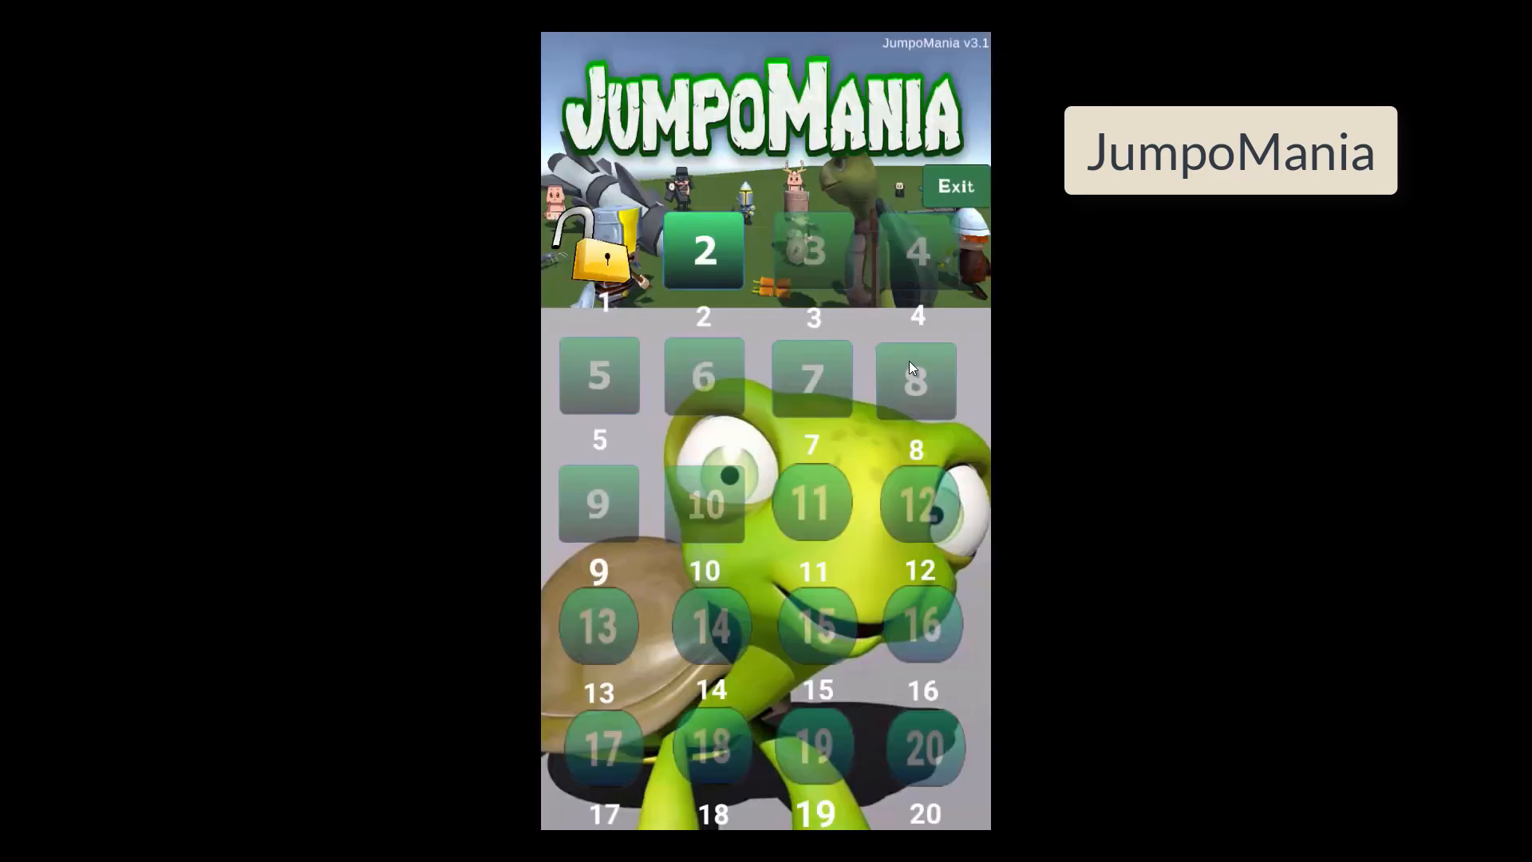
pyautogui.click(731, 272)
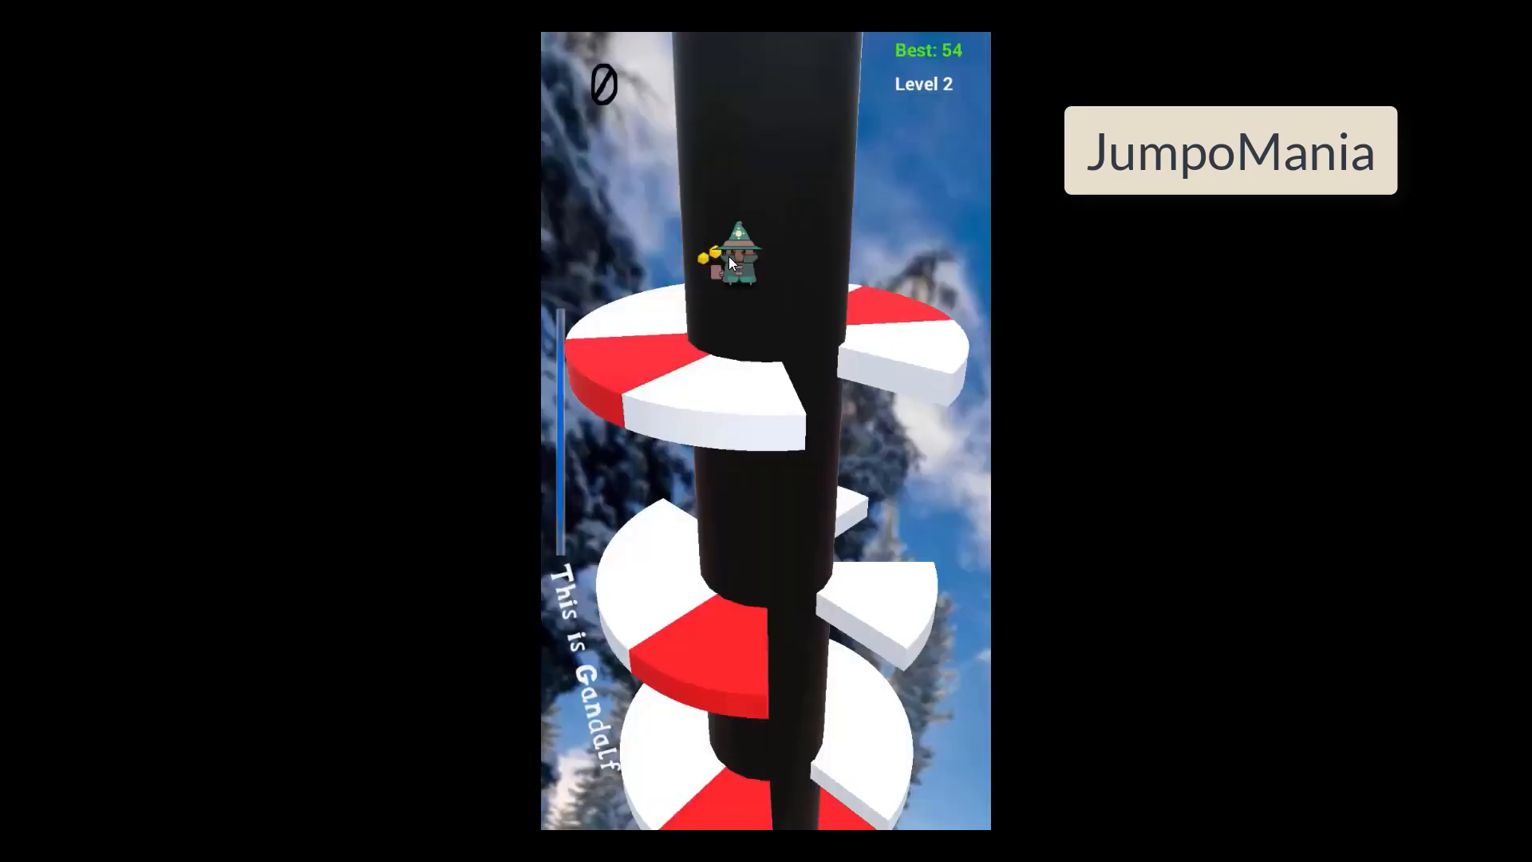
pyautogui.moveTo(663, 601); pyautogui.dragTo(587, 653)
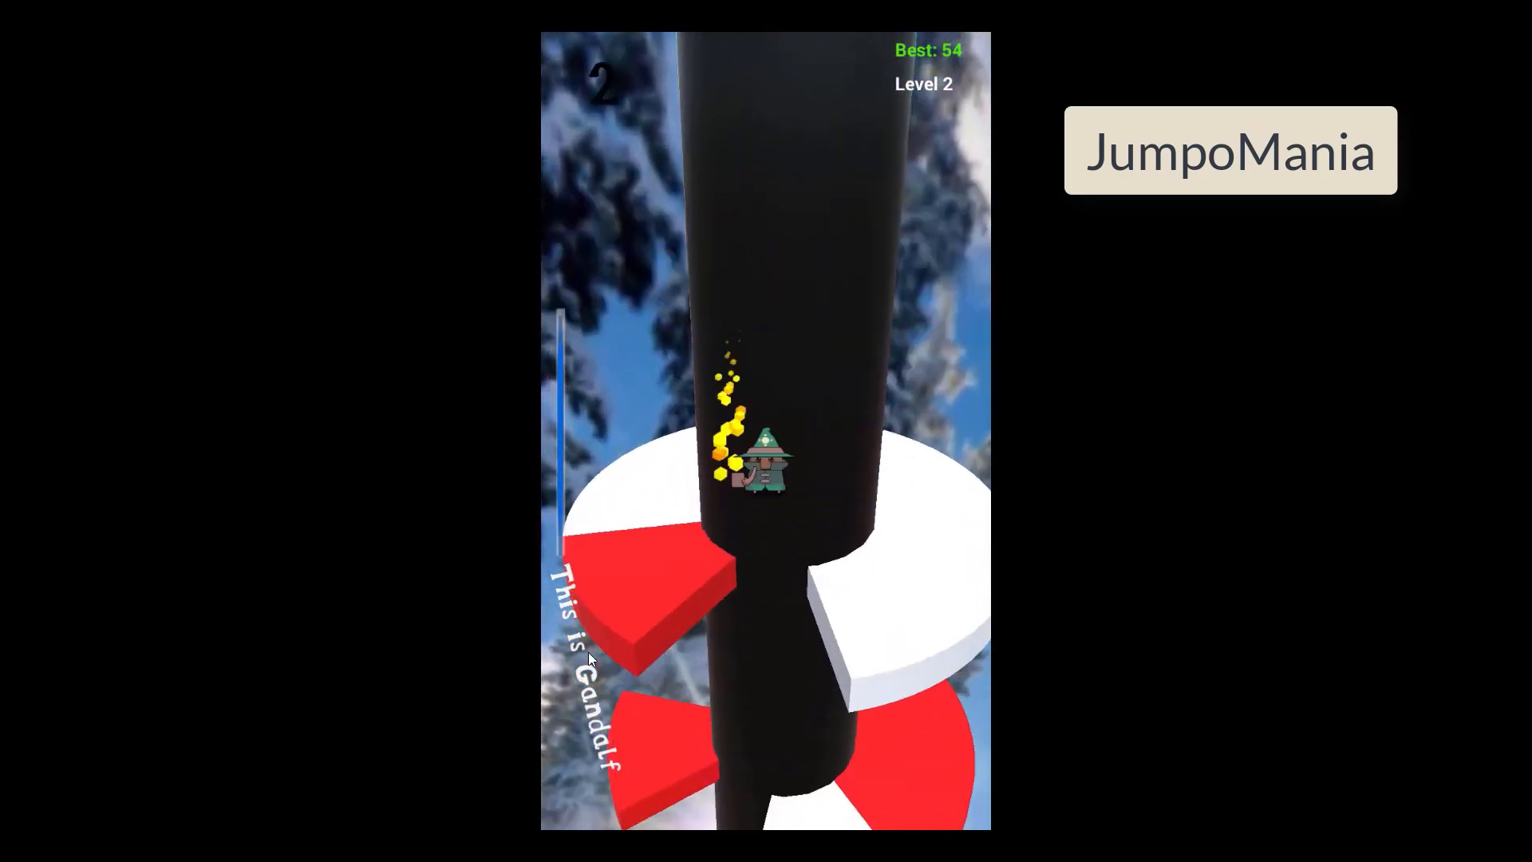